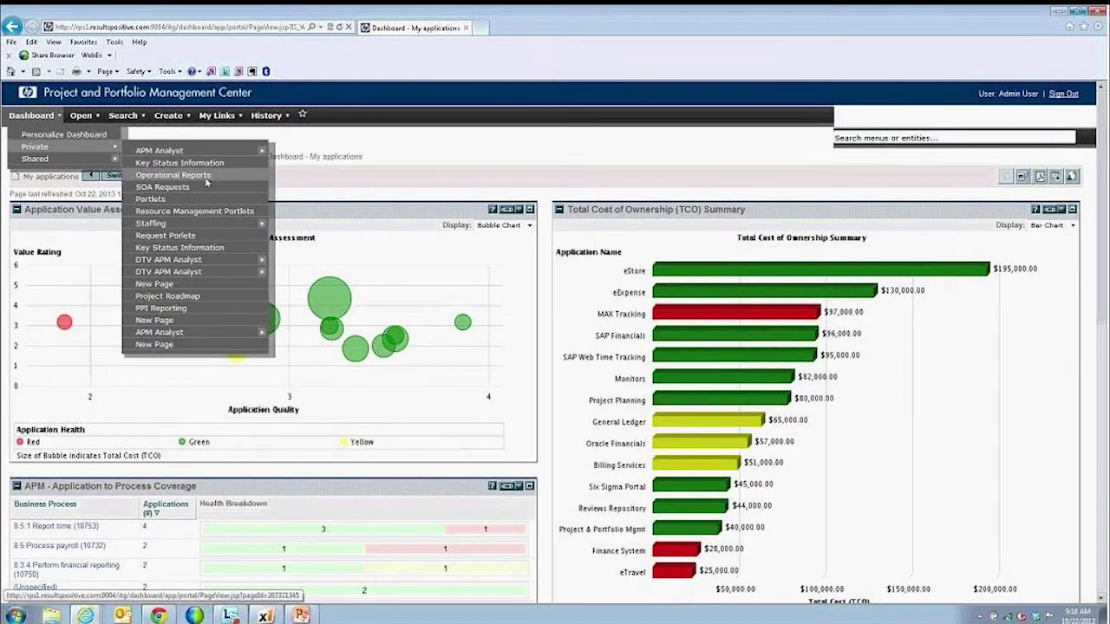
Go to the private Operational Reports dashboard page, maximize the Operational Report List and open the Project Status List Report.
left_click(207, 176)
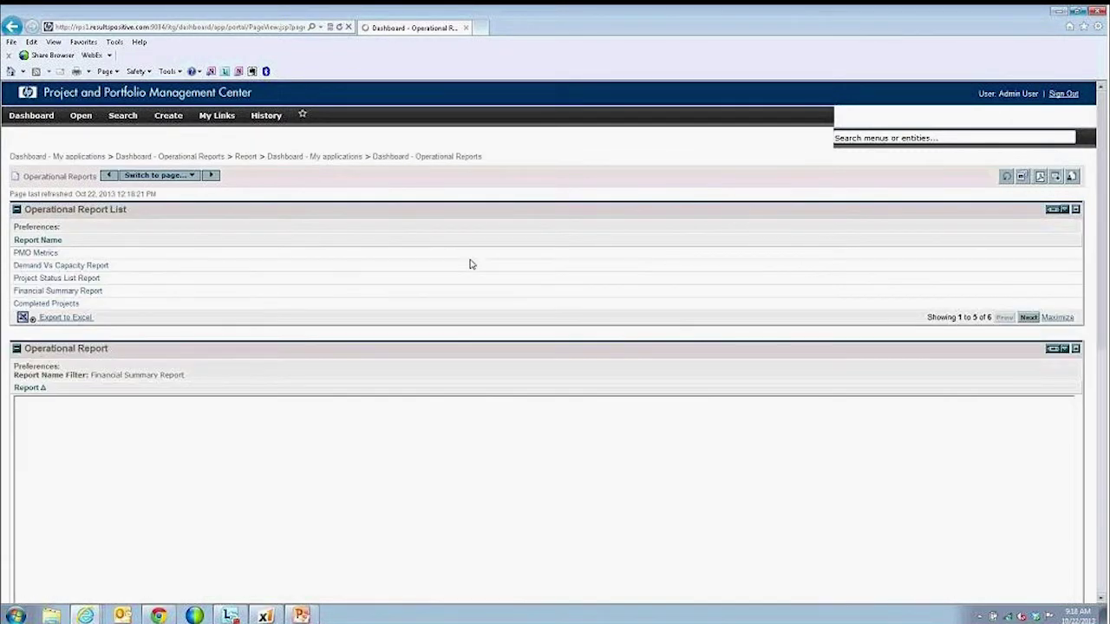
scroll(472, 265, "down", 1)
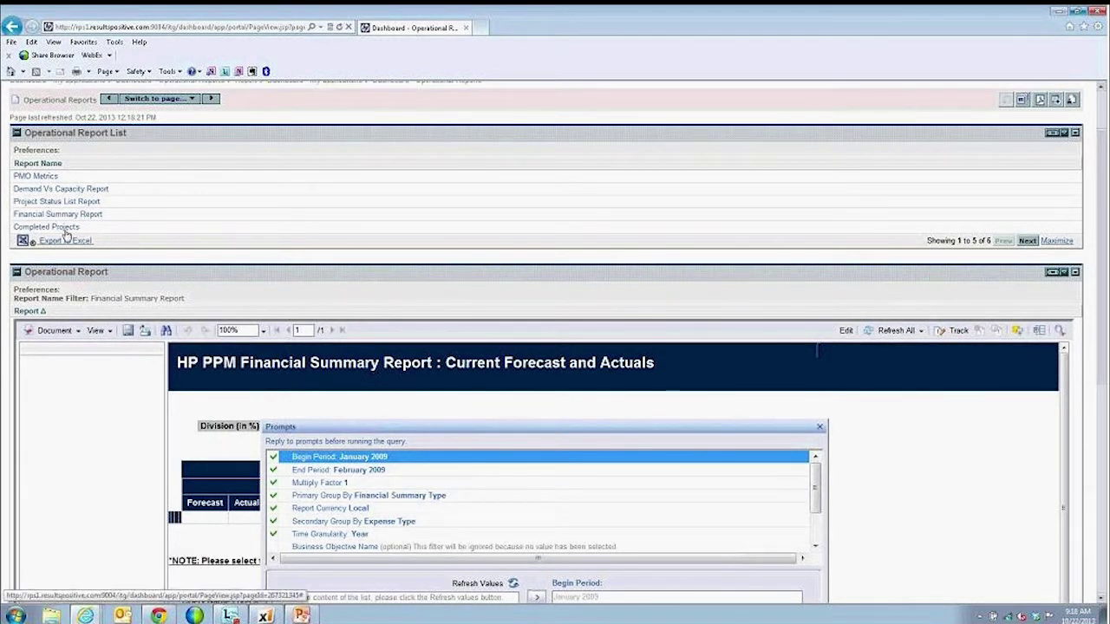
left_click(1056, 240)
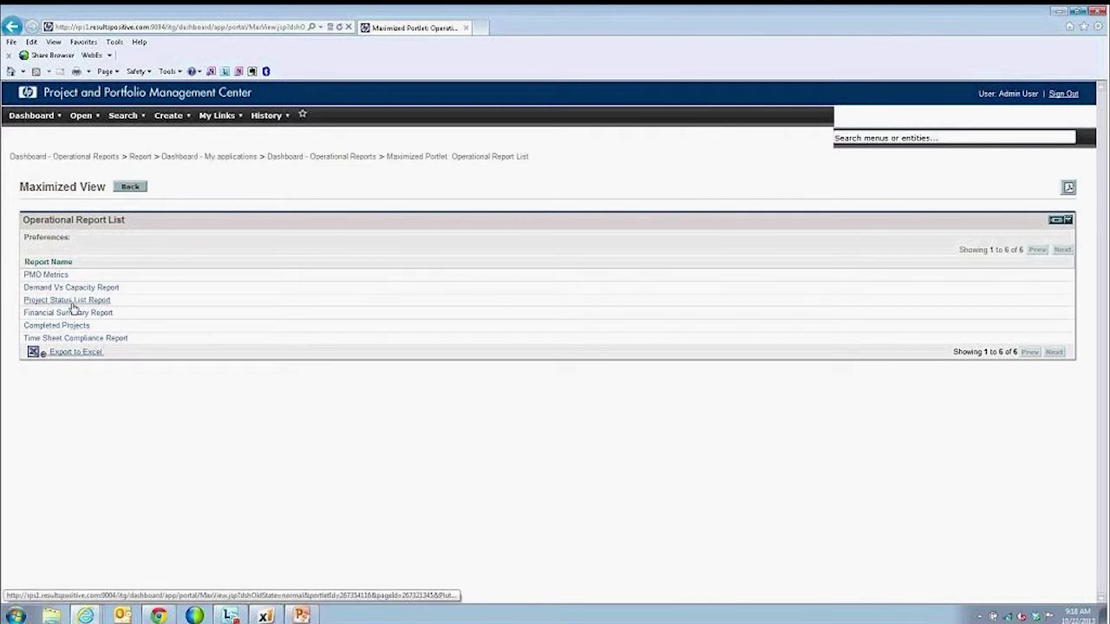
left_click(75, 301)
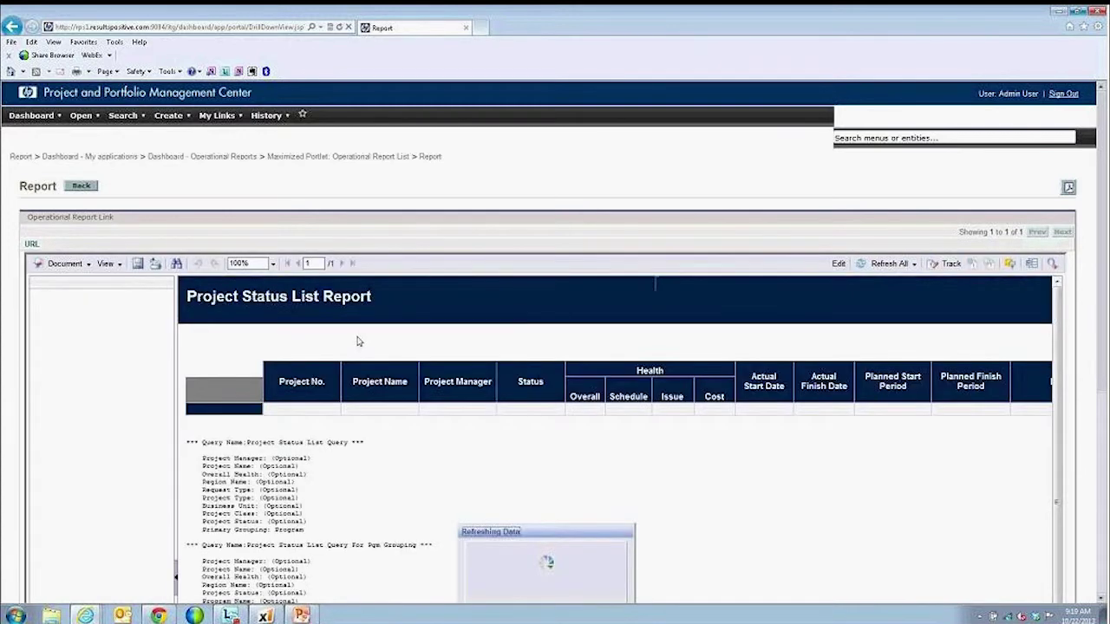
Load the available Primary Grouping values in the report prompts and set the grouping to Business Unit.
scroll(1057, 201, "down", 1)
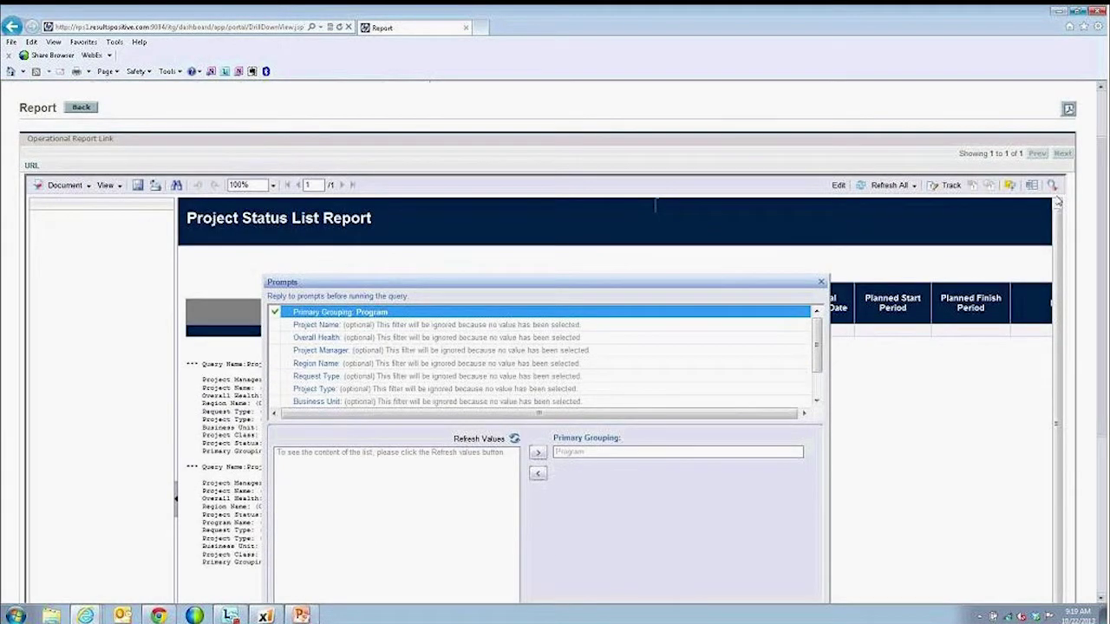
scroll(1058, 201, "down", 1)
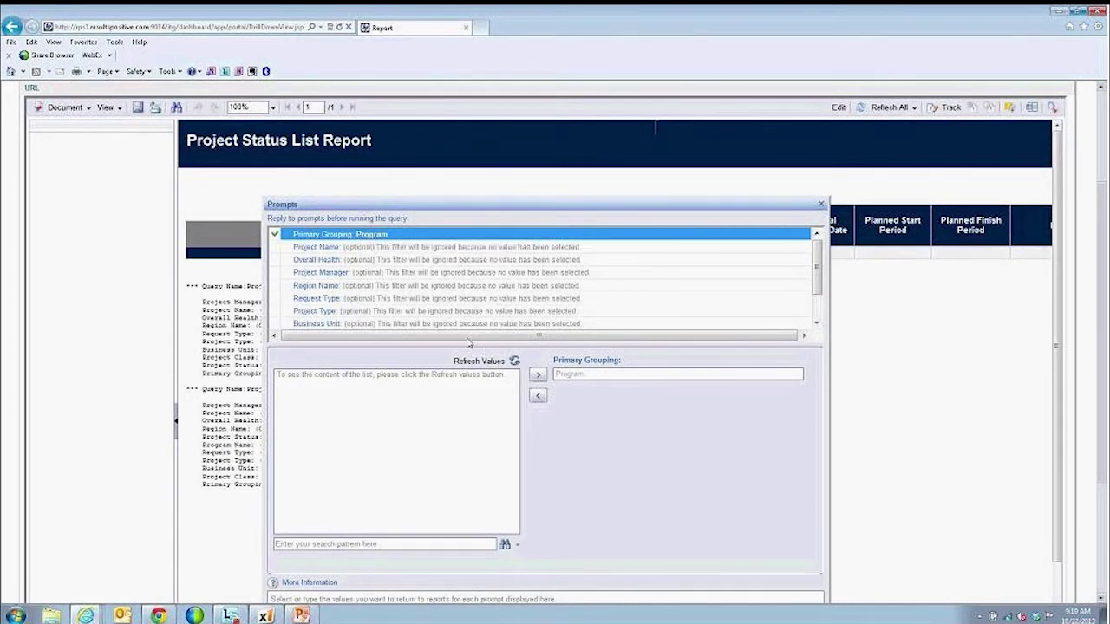
left_click(513, 362)
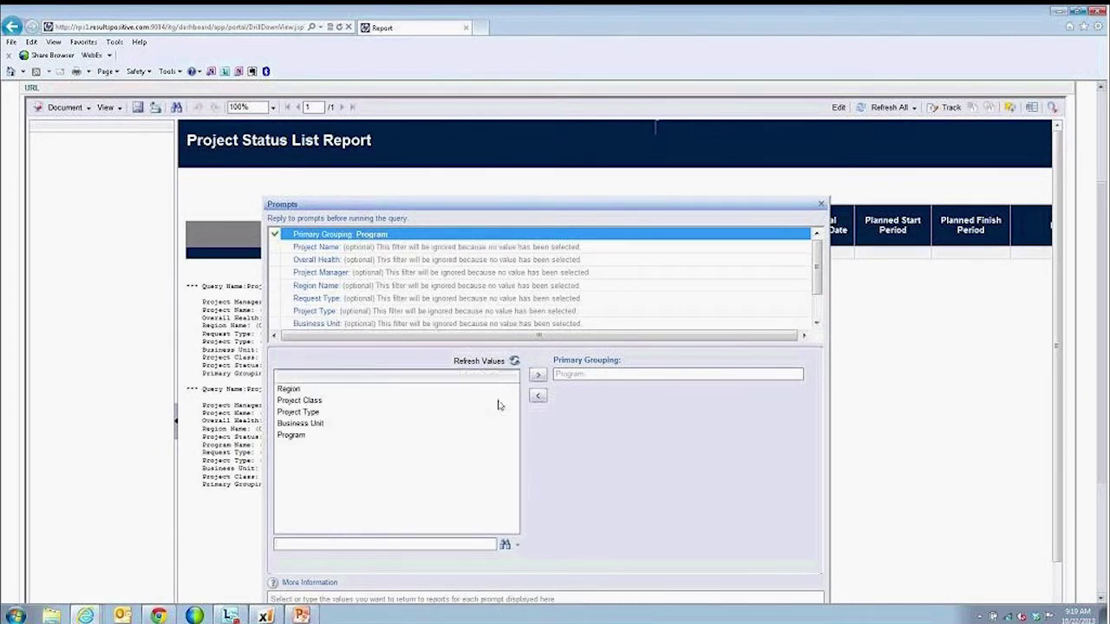
left_click(303, 425)
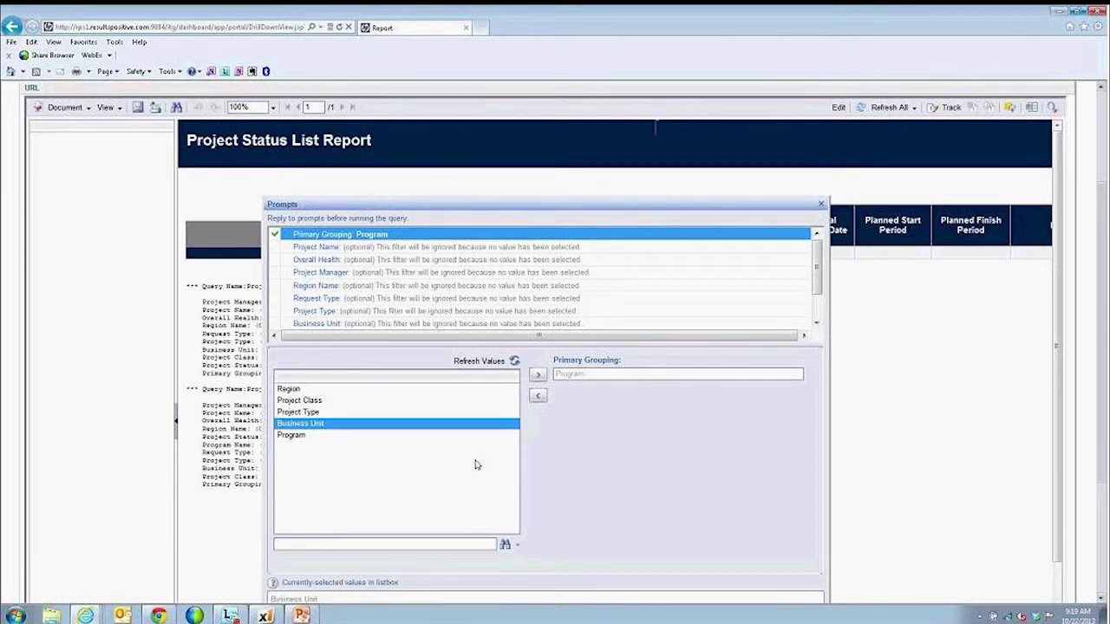
double_click(313, 425)
scroll(684, 356, "down", 4)
scroll(324, 226, "up", 2)
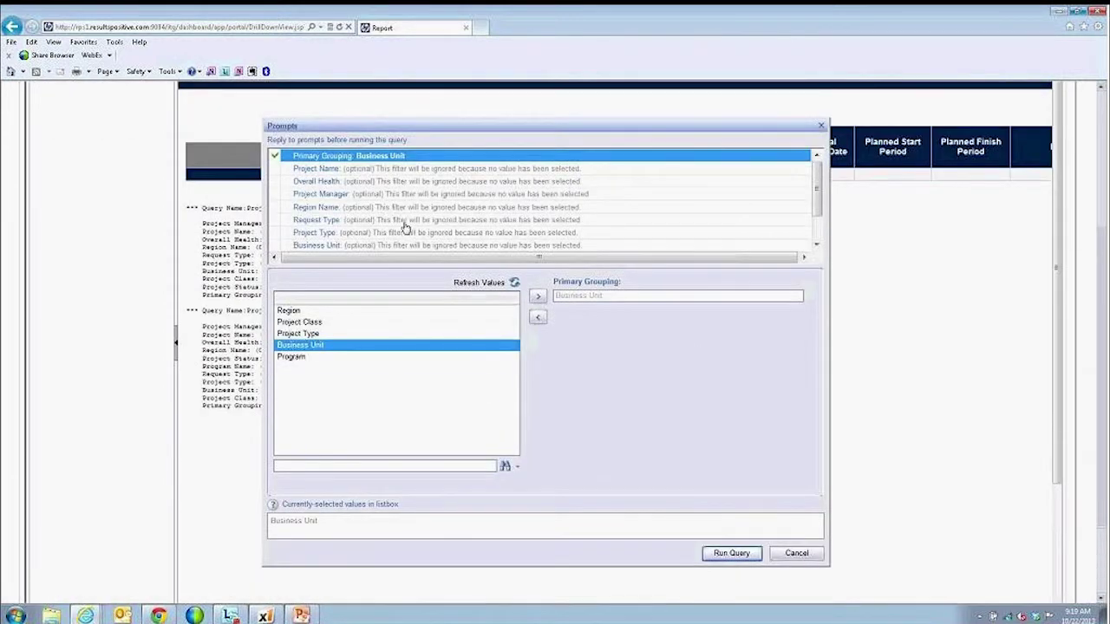
Look over the optional filter prompts, including Project Name, Overall Health and Project Manager, and run the query with them empty.
left_click(328, 170)
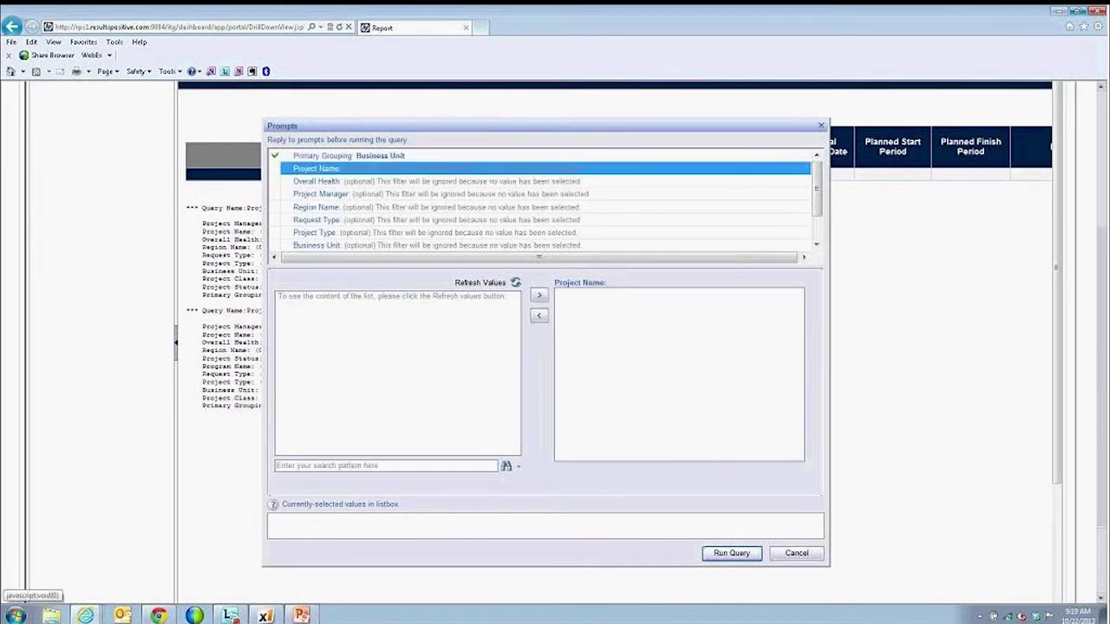
left_click(330, 182)
left_click(338, 194)
scroll(359, 195, "down", 2)
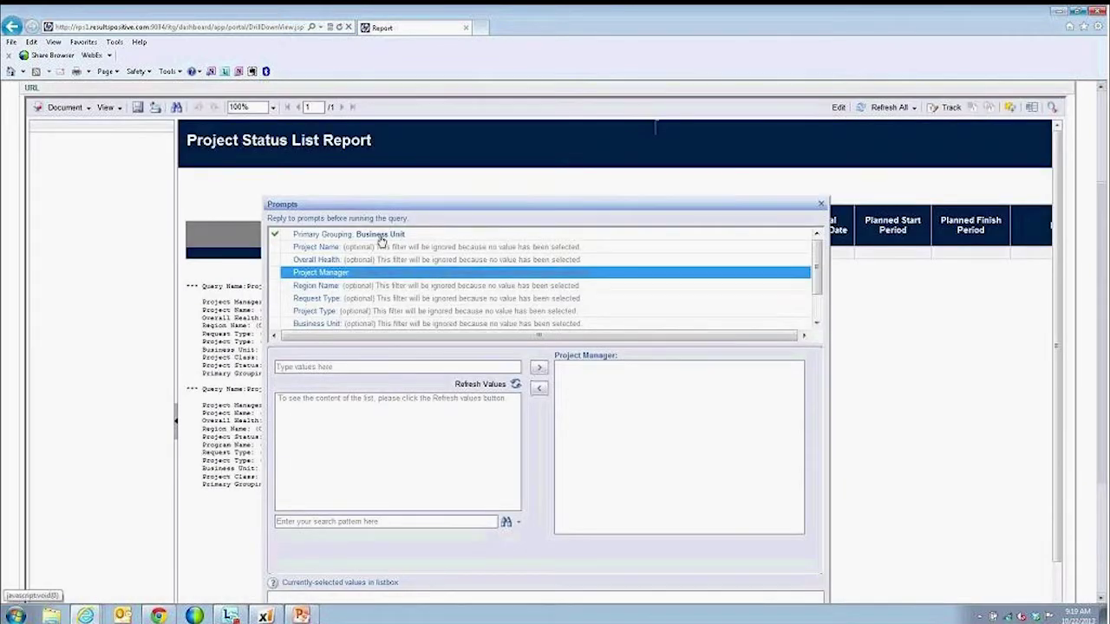
scroll(381, 241, "down", 1)
scroll(381, 241, "down", 1)
scroll(381, 241, "down", 2)
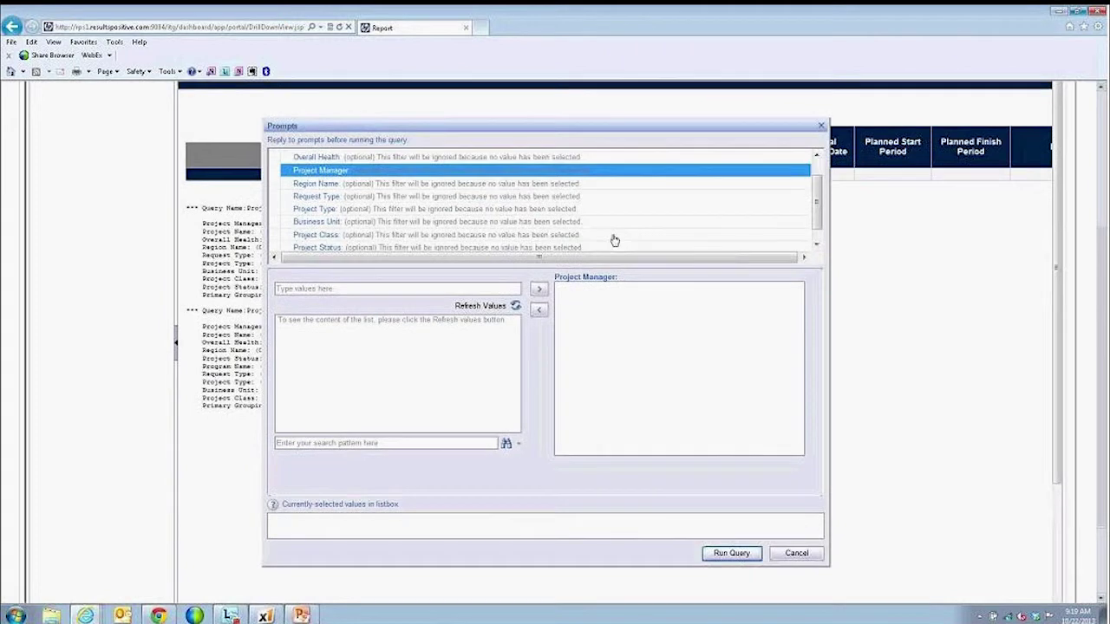
left_click(735, 552)
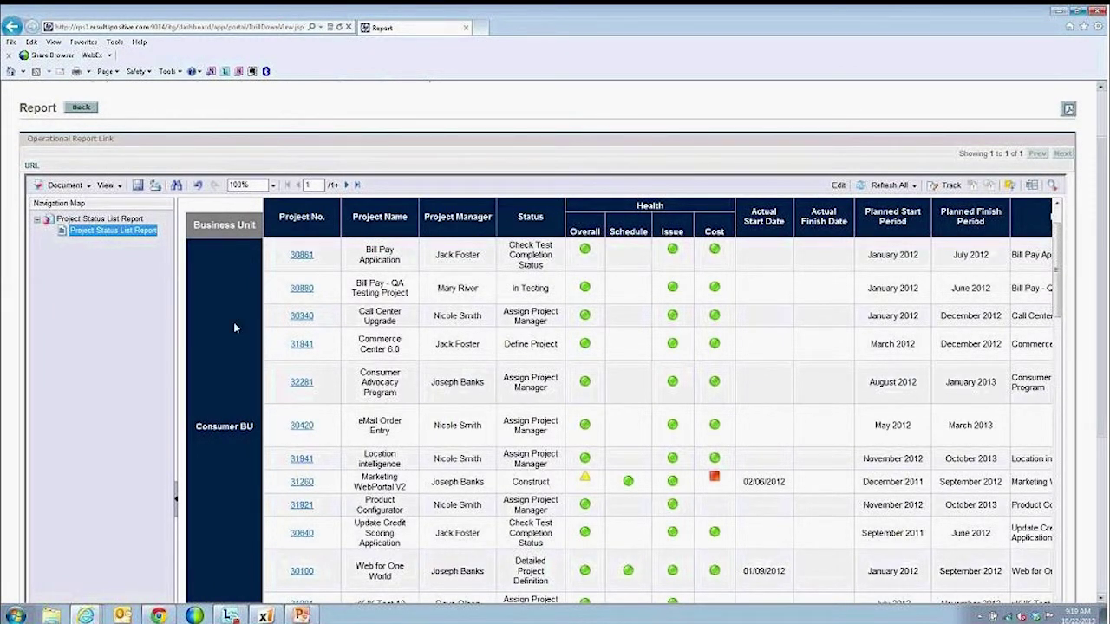
Collapse the Navigation Map beside the report and look through the Consumer BU projects.
left_click(177, 497)
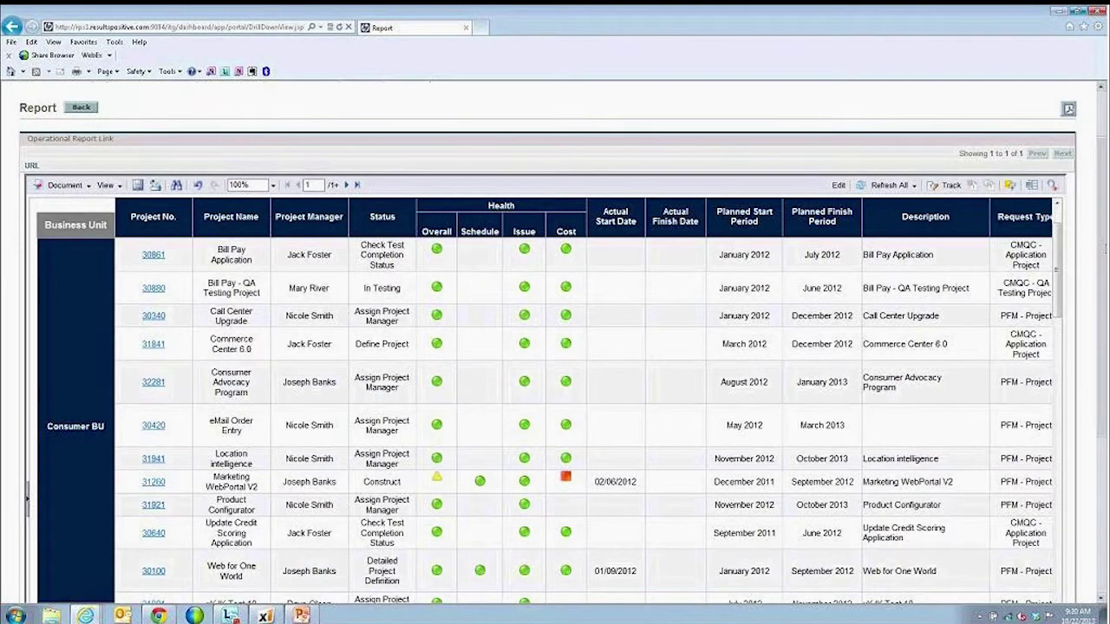
scroll(555, 347, "down", 3)
scroll(1105, 367, "down", 2)
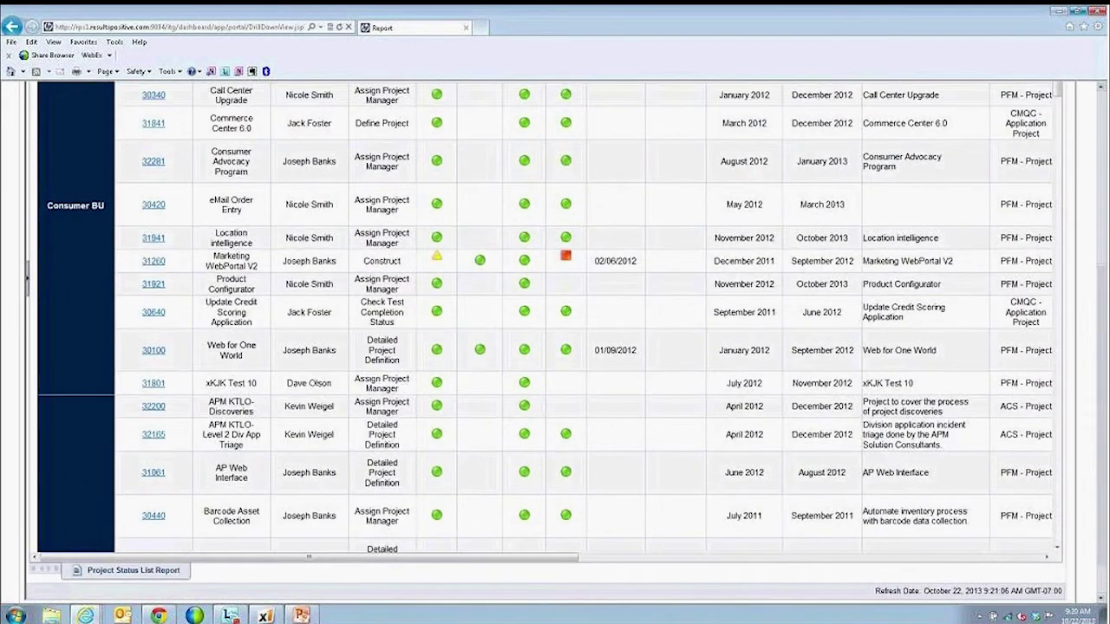
scroll(160, 228, "up", 4)
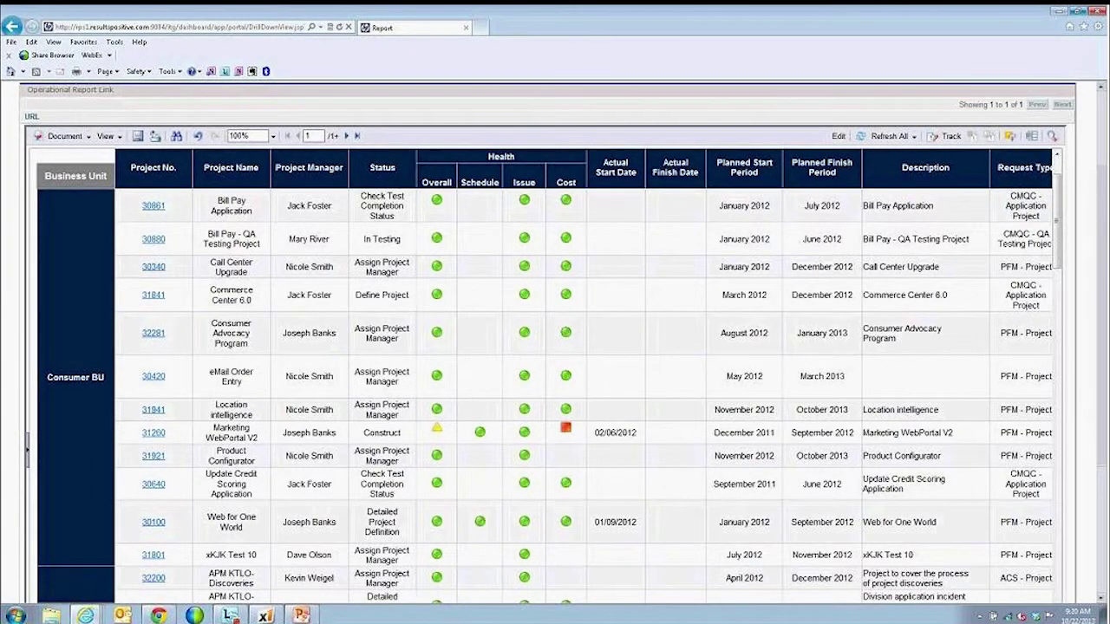
Examine the report's remaining columns, from description and region to SPI, CPI, capital and operating costs and % Complete, across the business units.
scroll(1056, 250, "down", 3)
left_click_drag(1056, 250, 1102, 450)
left_click_drag(503, 513, 995, 433)
left_click_drag(1061, 124, 1064, 66)
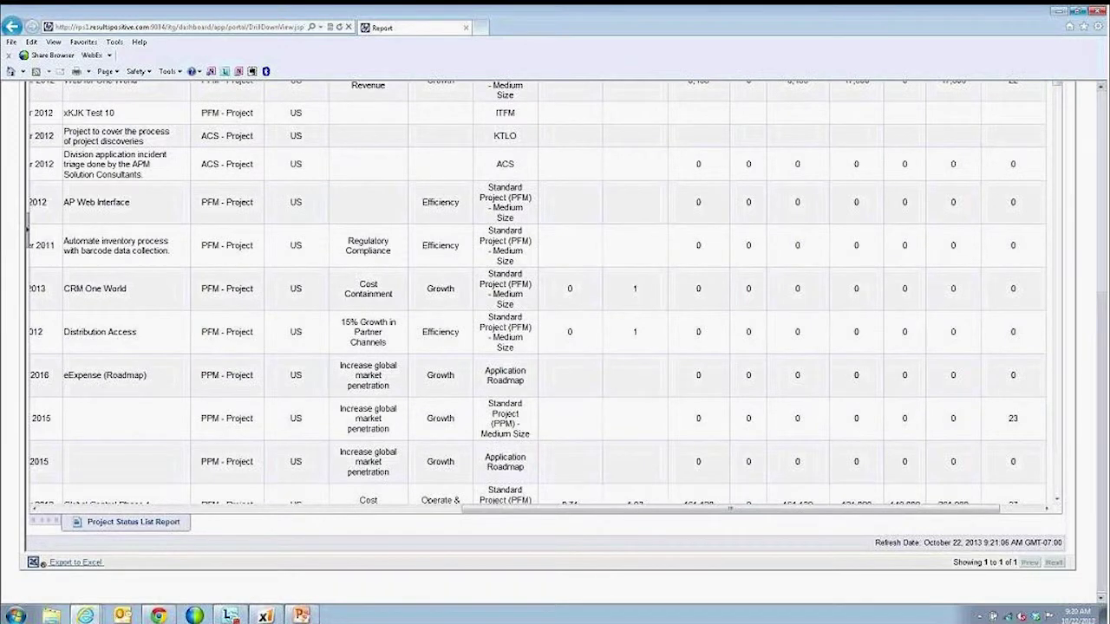
left_click_drag(1101, 468, 1062, 248)
scroll(1062, 248, "up", 5)
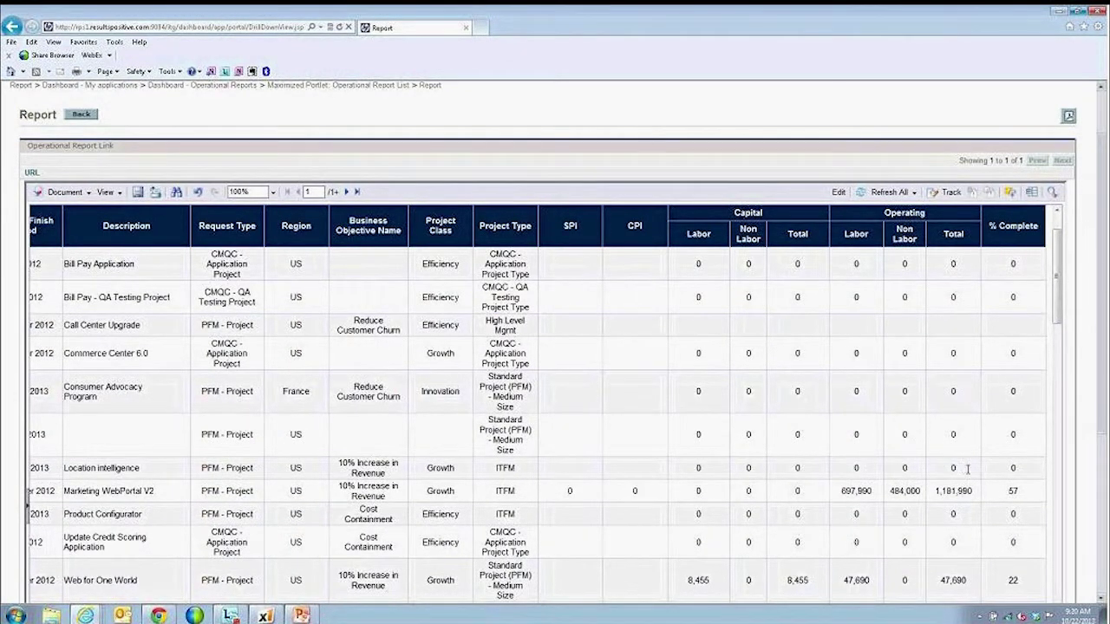
scroll(1053, 295, "up", 3)
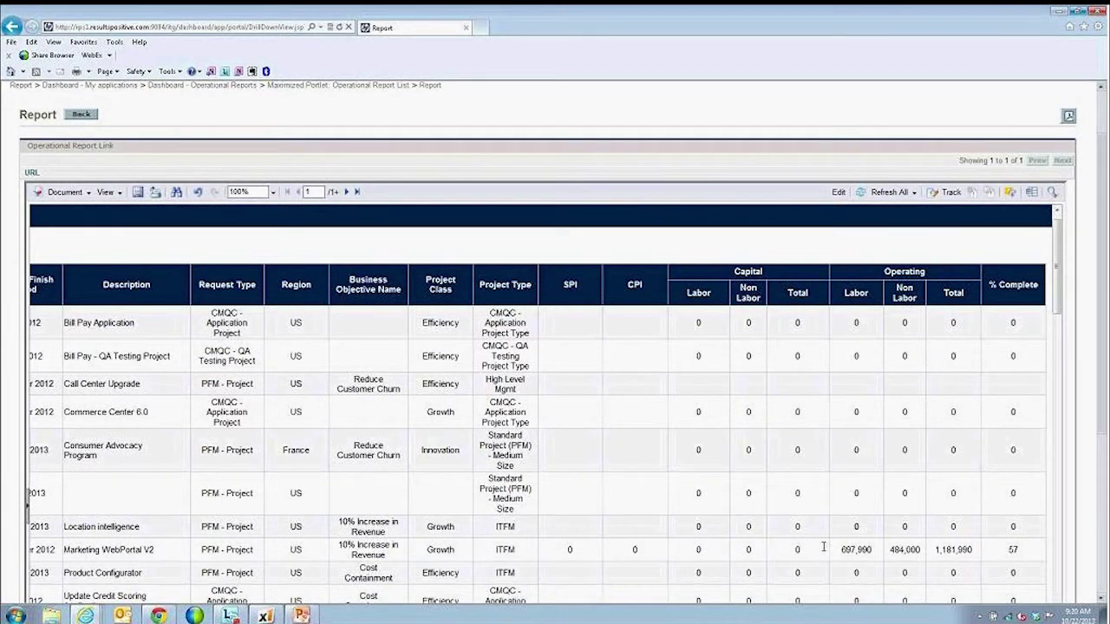
scroll(824, 546, "down", 5)
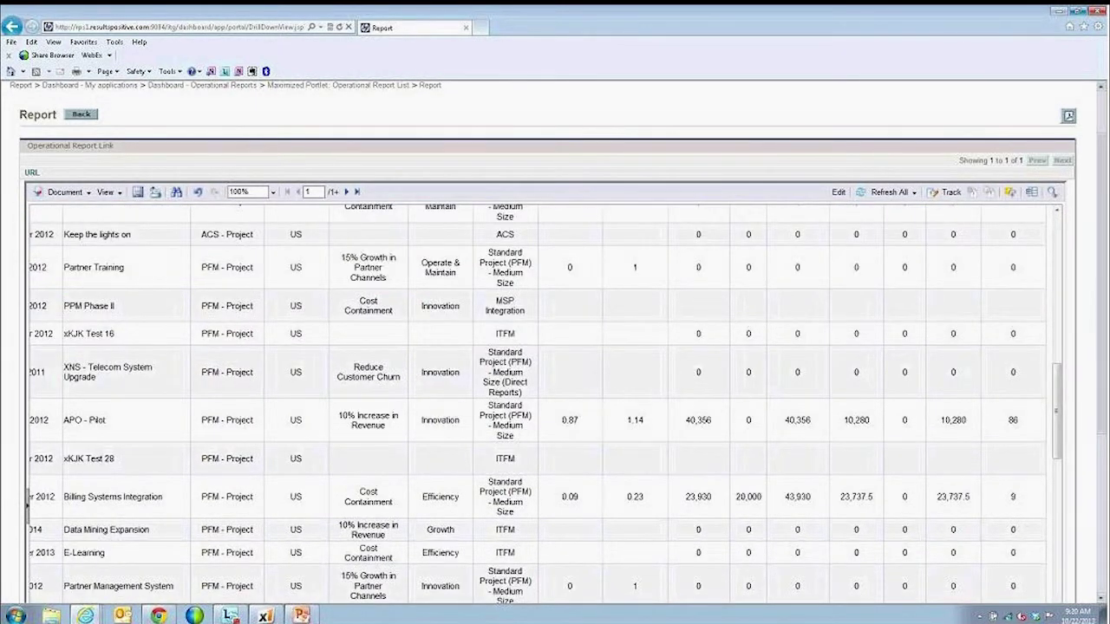
scroll(554, 347, "down", 3)
Return to the report's project number column and open the status details of the AP Web Interface project in the Corporate group.
left_click_drag(468, 509, 13, 520)
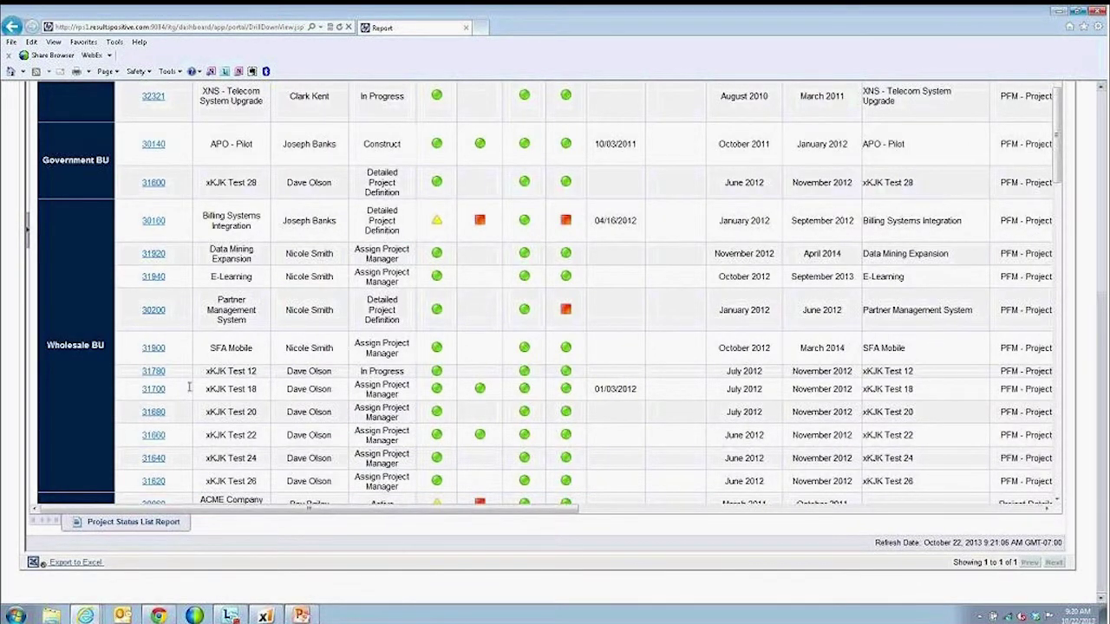
scroll(189, 387, "up", 10)
scroll(189, 387, "up", 1)
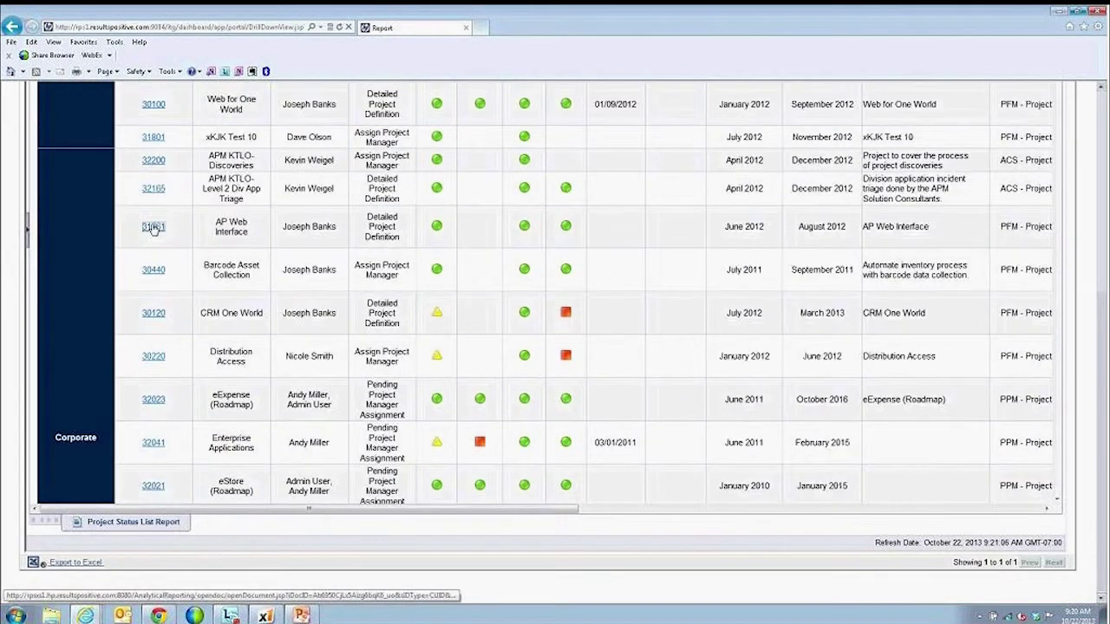
left_click(154, 226)
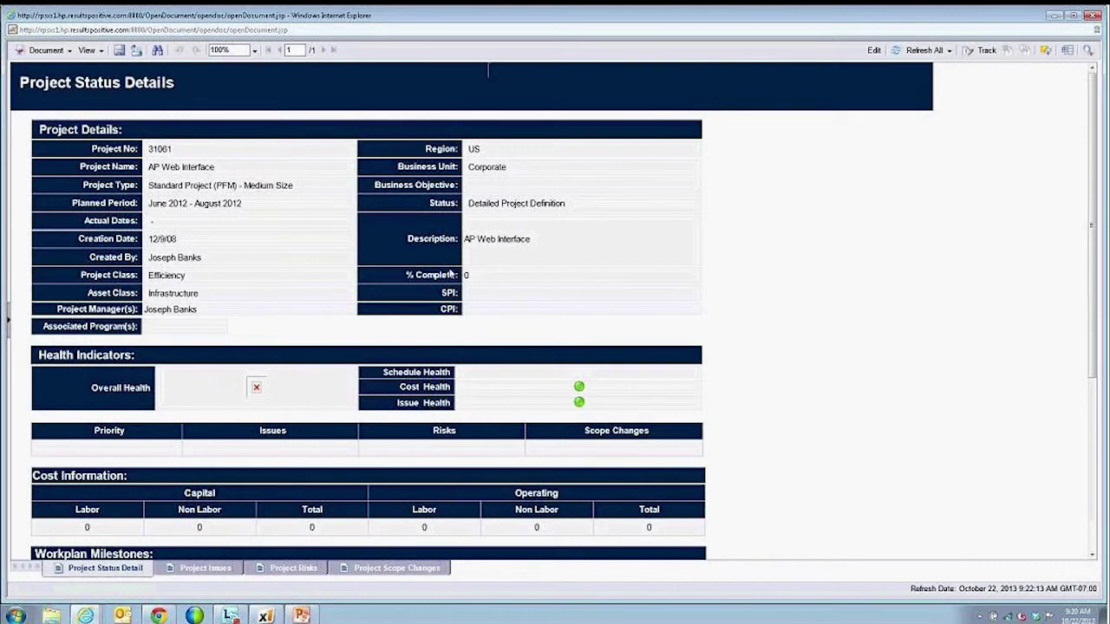
Review the AP Web Interface project's status details, health, costs and milestones, plus its issues, risks and scope changes.
scroll(450, 273, "down", 3)
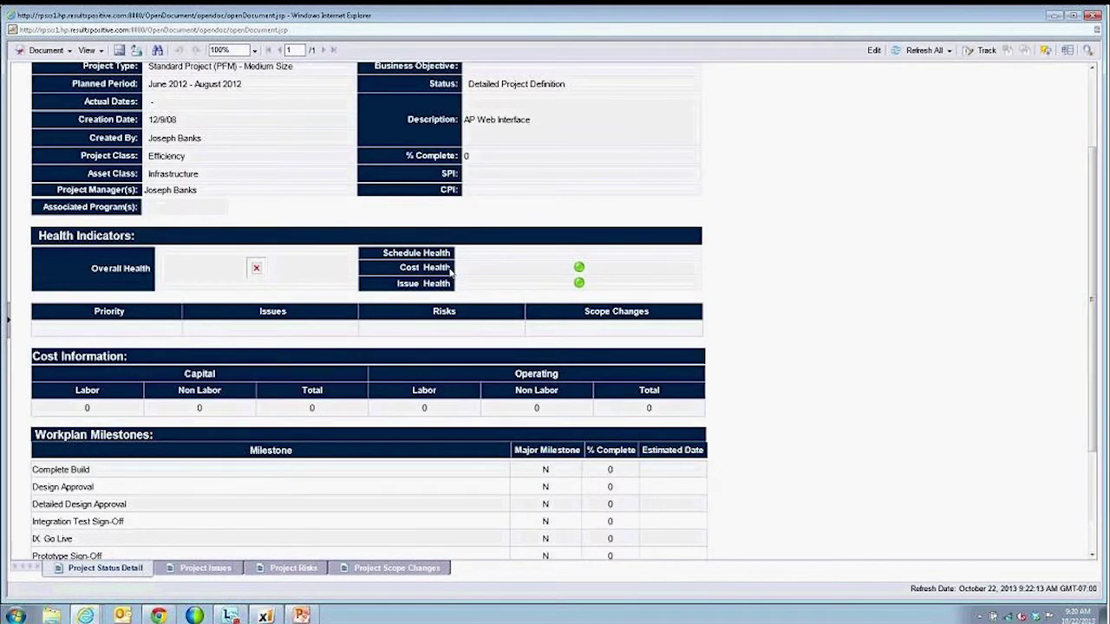
scroll(450, 271, "down", 4)
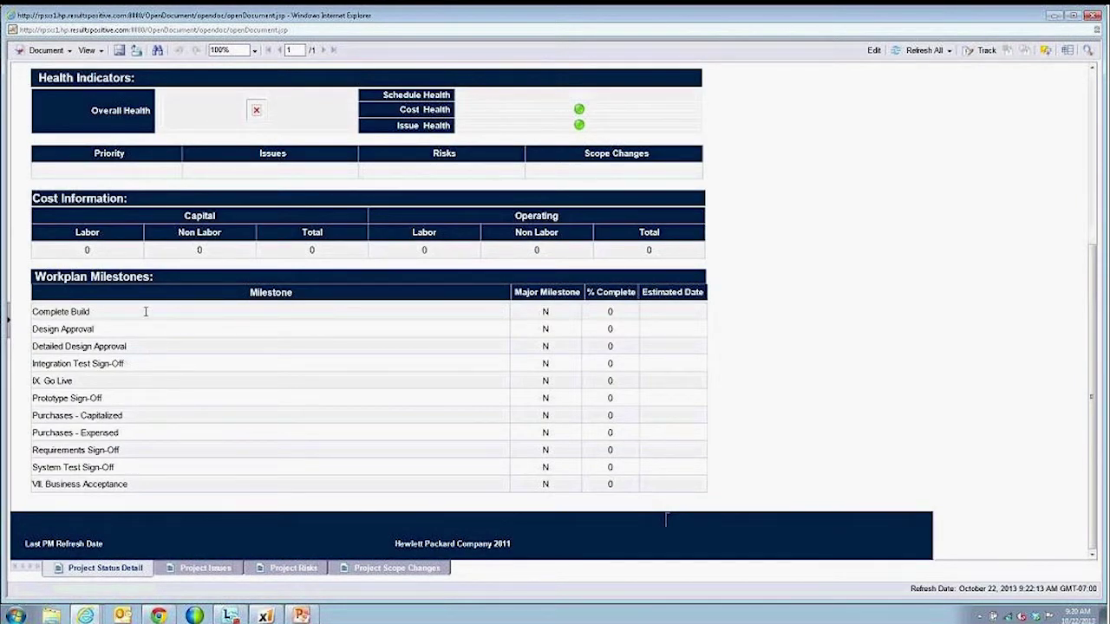
left_click(200, 569)
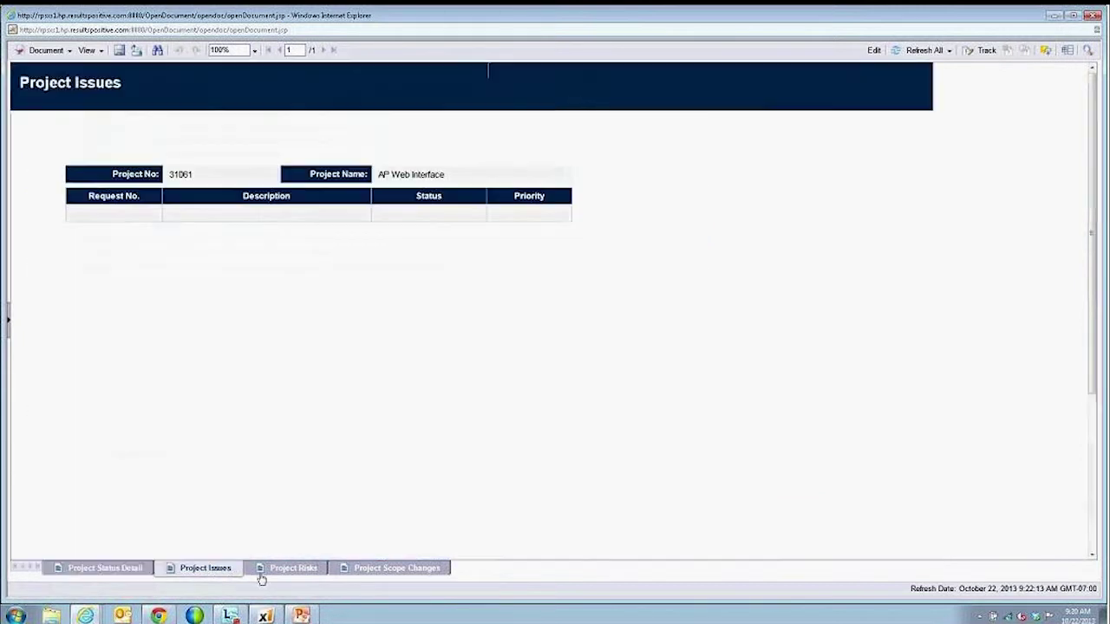
left_click(304, 570)
left_click(392, 569)
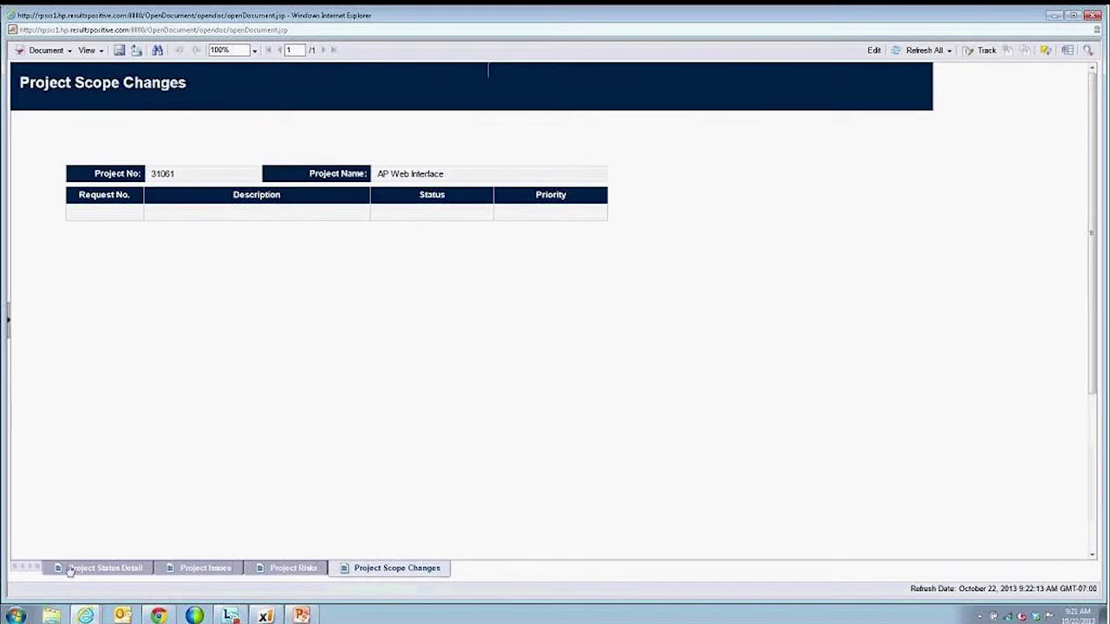
left_click(99, 567)
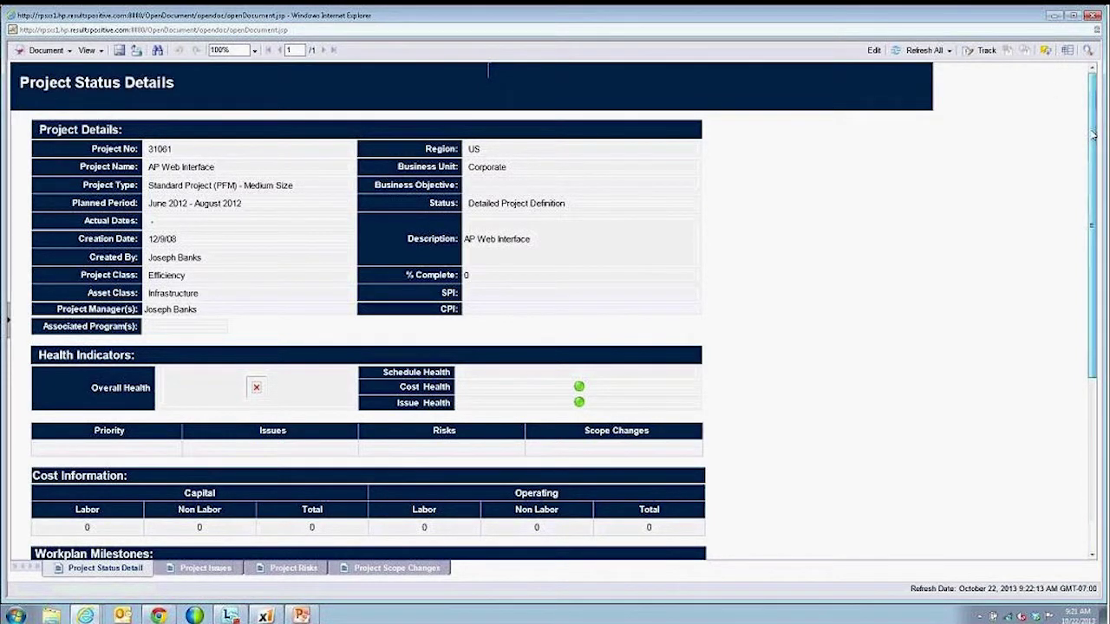
left_click_drag(1093, 134, 1093, 312)
scroll(666, 518, "up", 4)
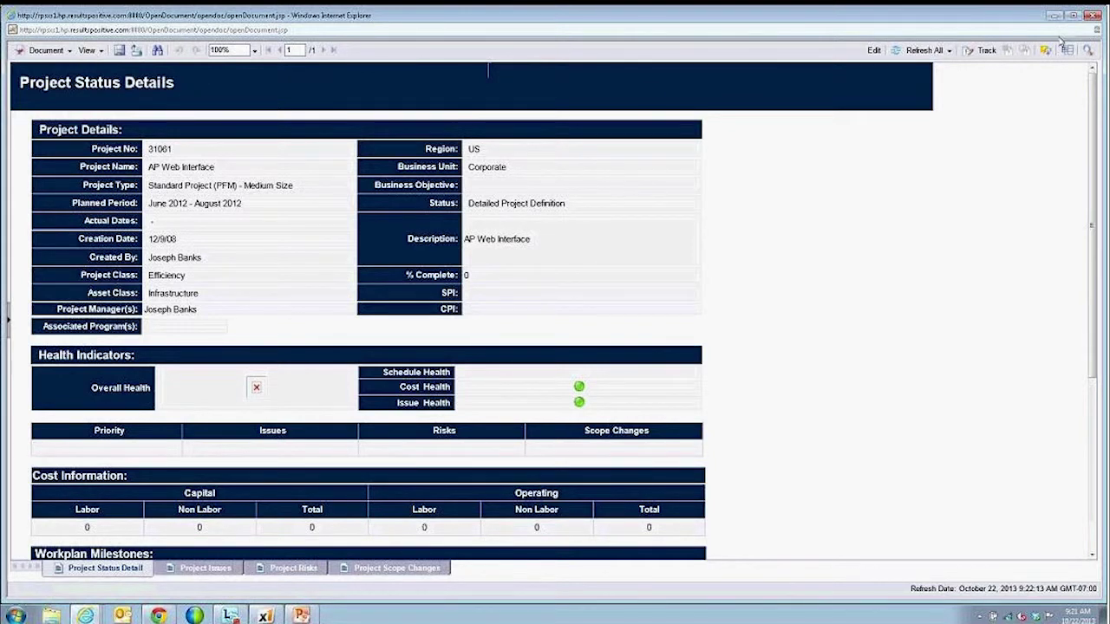
Close the project details window and return from the report to the Operational Reports dashboard page.
left_click(1094, 16)
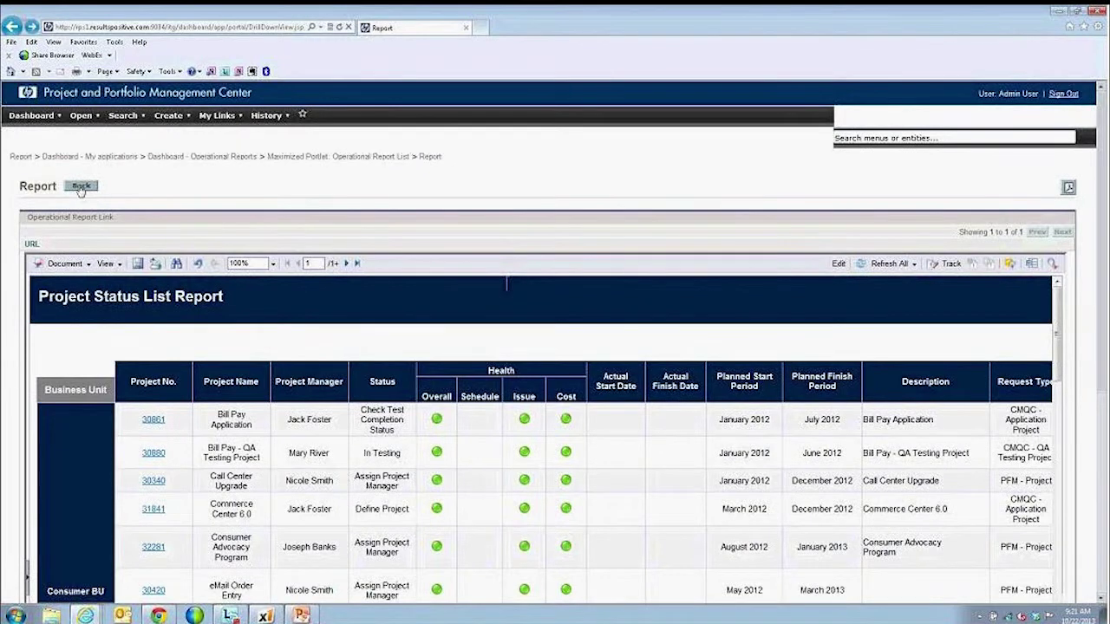
left_click(81, 188)
left_click(130, 187)
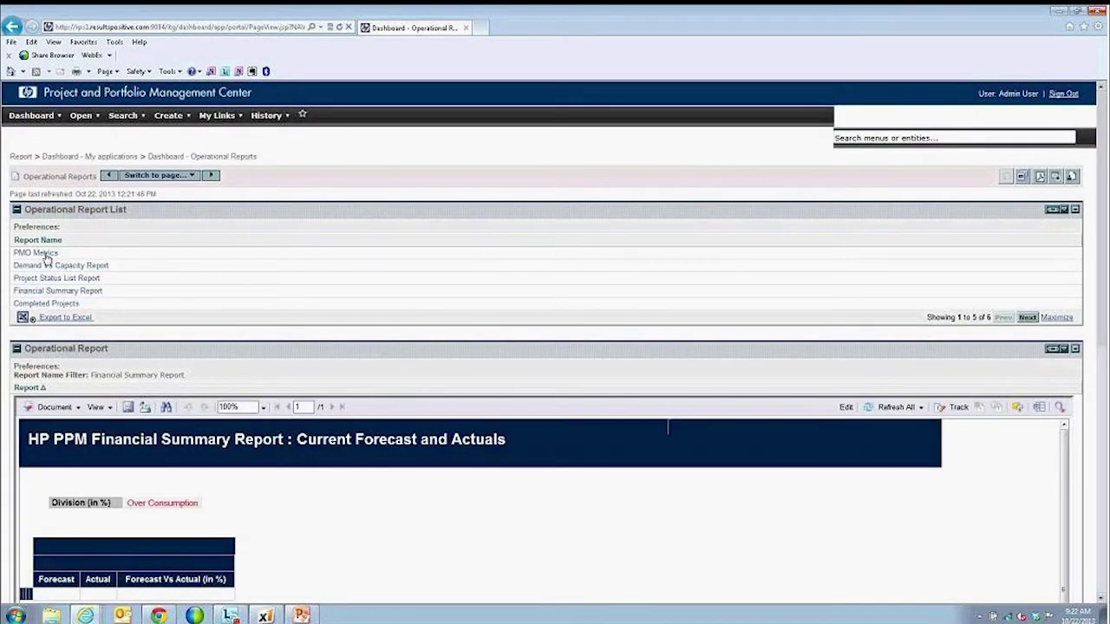
Edit the Operational Report portlet's preferences so its Report Name Filter is Time Sheet Compliance Report, and save them.
scroll(141, 448, "down", 1)
scroll(178, 483, "down", 3)
scroll(181, 478, "up", 4)
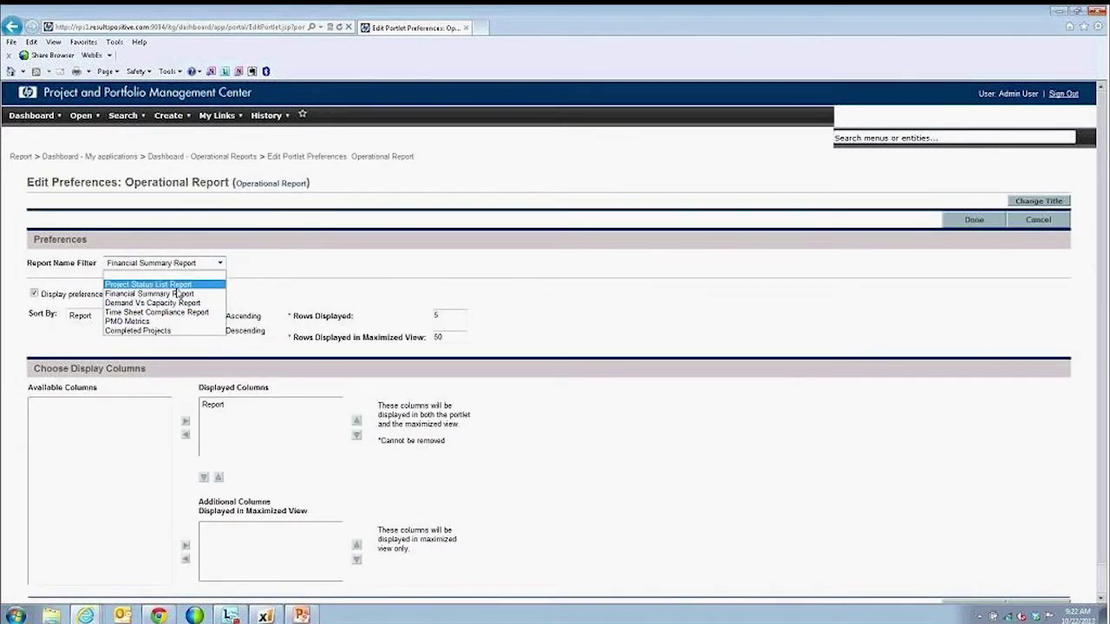
left_click(159, 313)
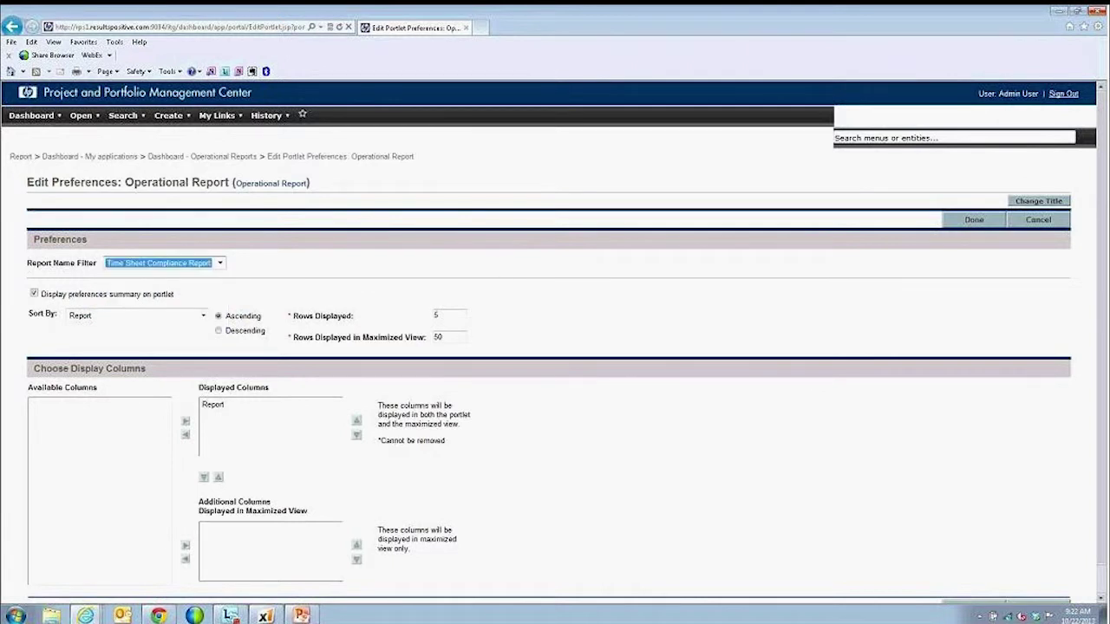
left_click(974, 219)
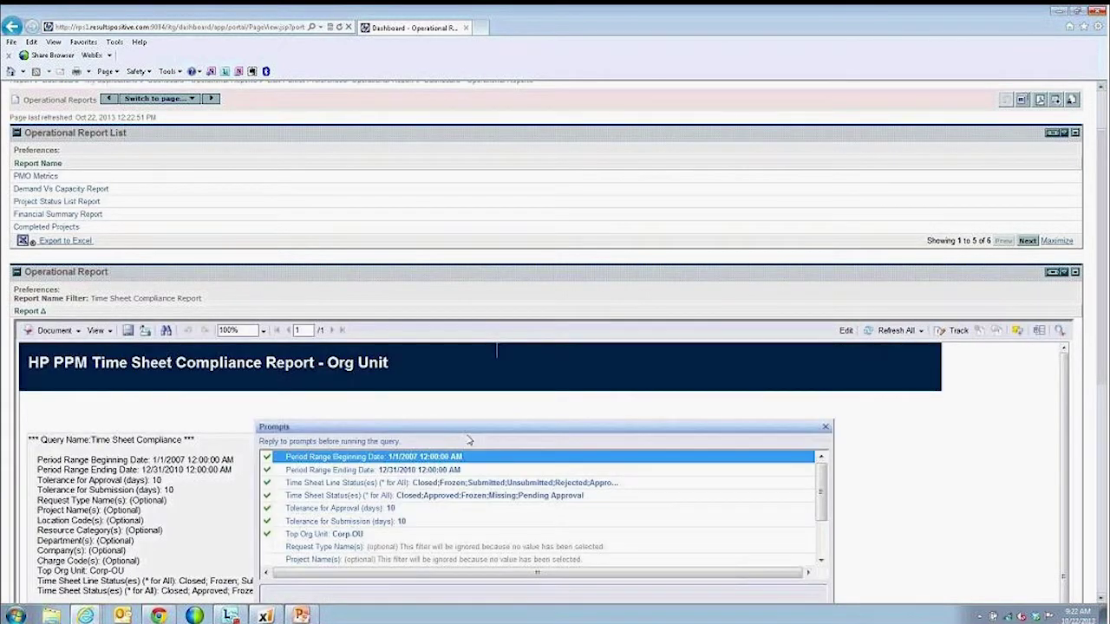
Run the Time Sheet Compliance Report query with its default prompt values and dismiss the data retrieval message.
scroll(485, 438, "down", 3)
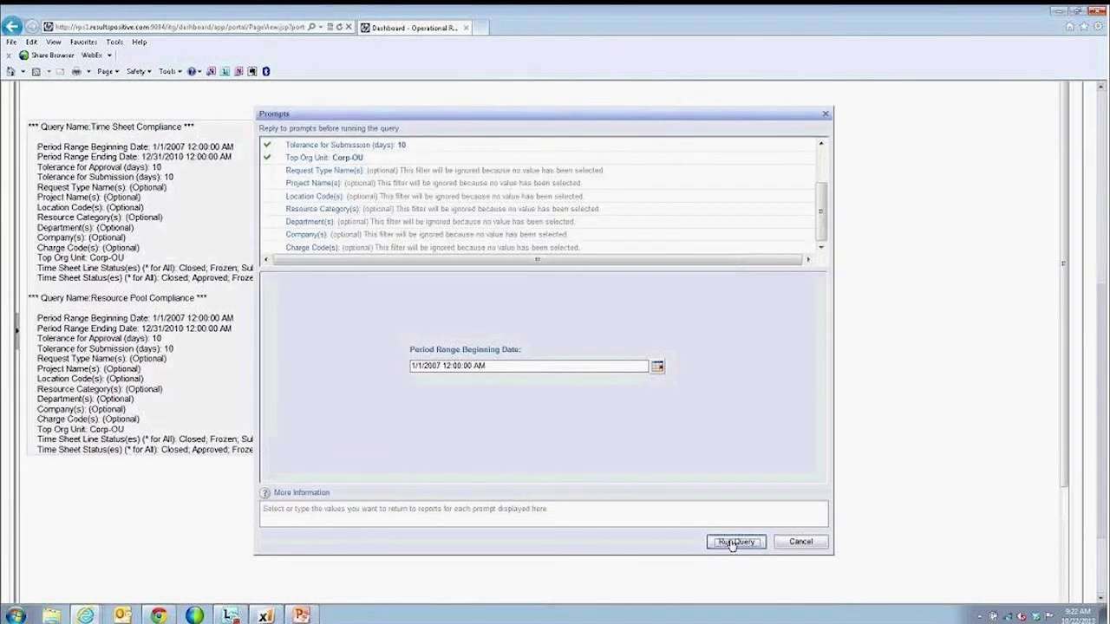
left_click(736, 541)
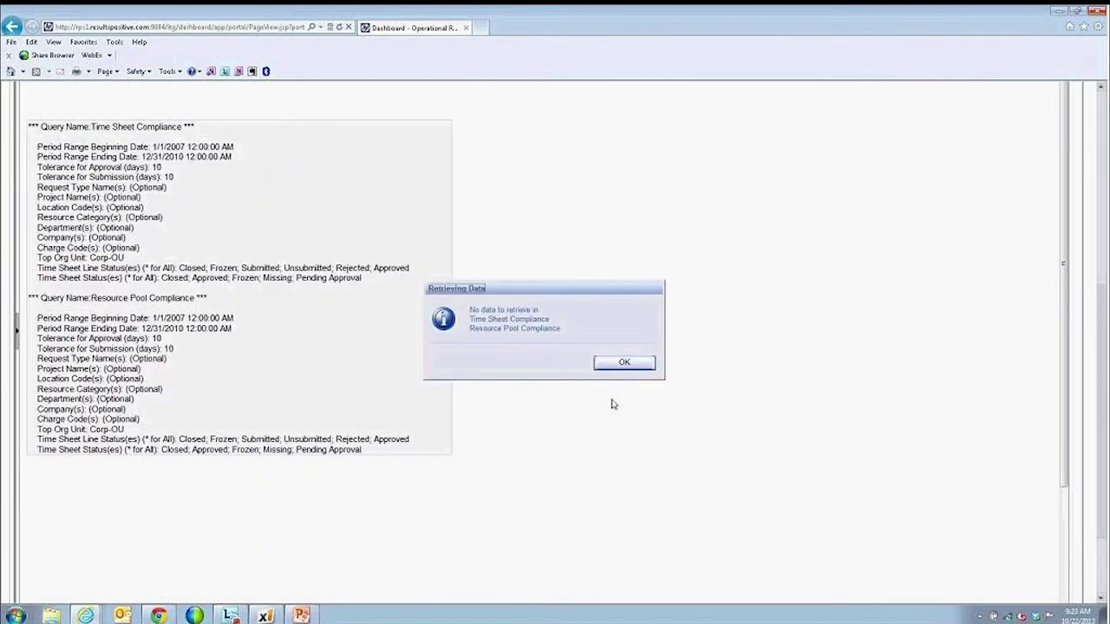
left_click(624, 364)
scroll(472, 329, "up", 5)
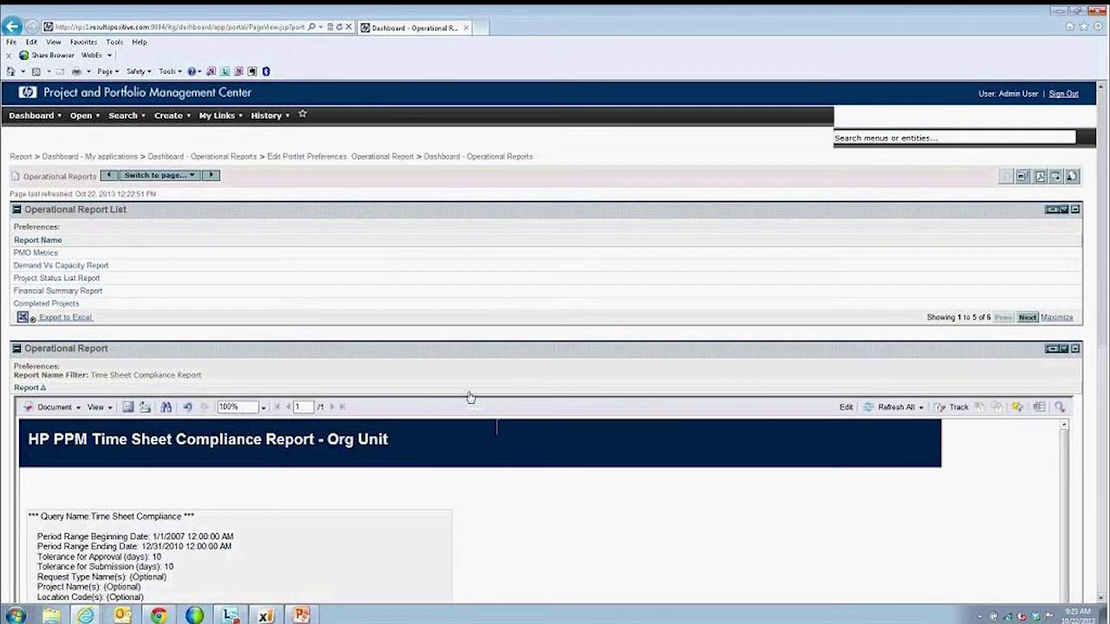
Switch to the Executive Scorecard window, filter the KPI View by the PMO objective and explore that objective in detail.
left_click(85, 616)
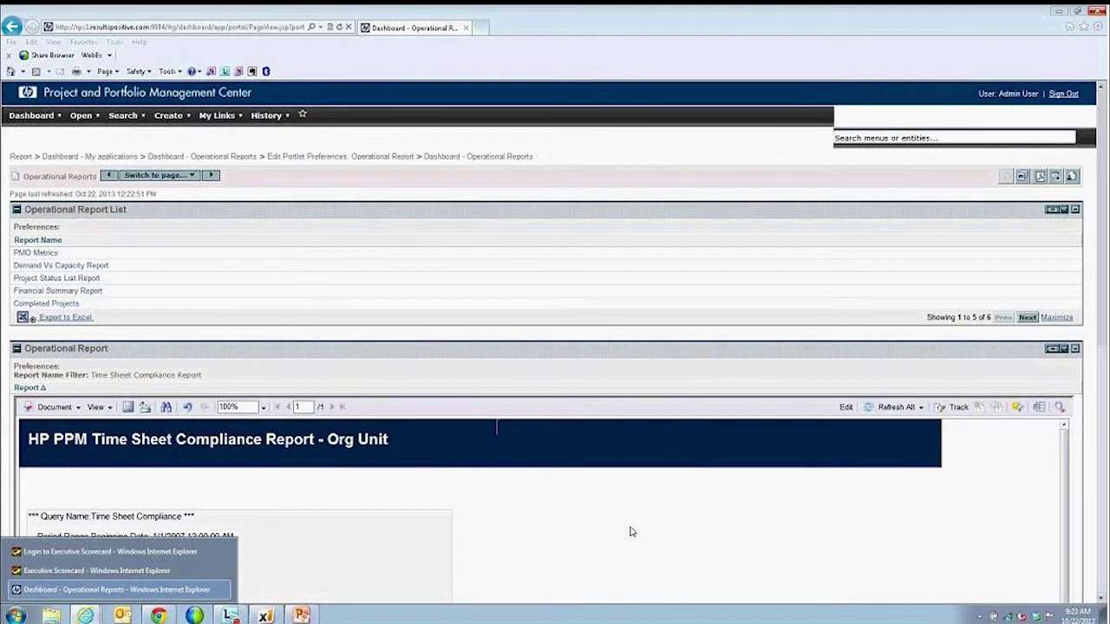
left_click(136, 569)
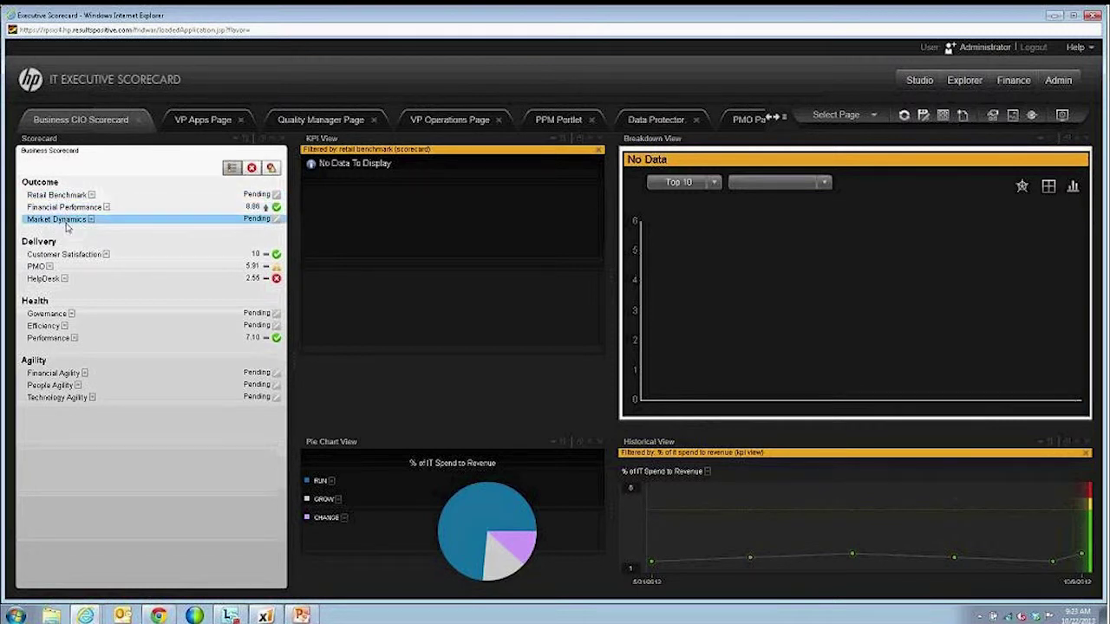
left_click(59, 269)
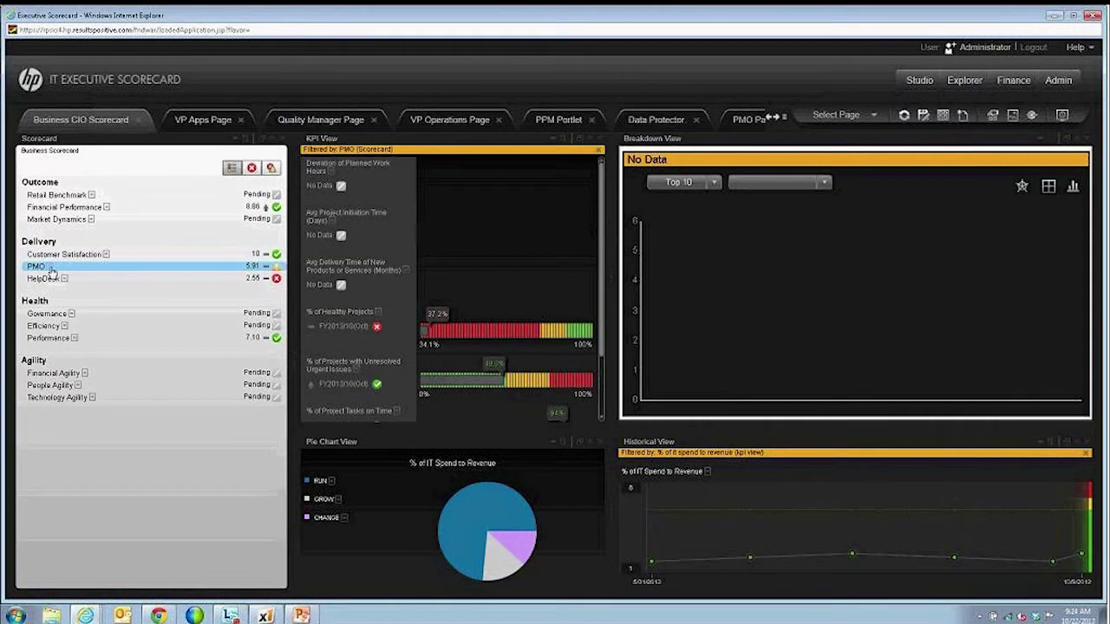
mouse_move(50, 270)
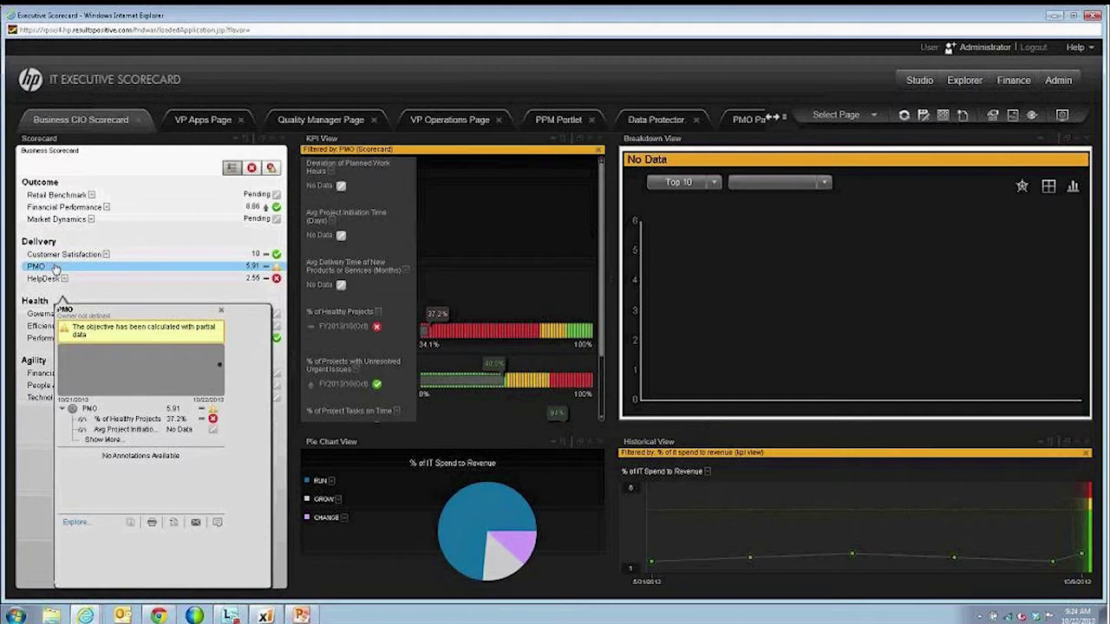
left_click(54, 270)
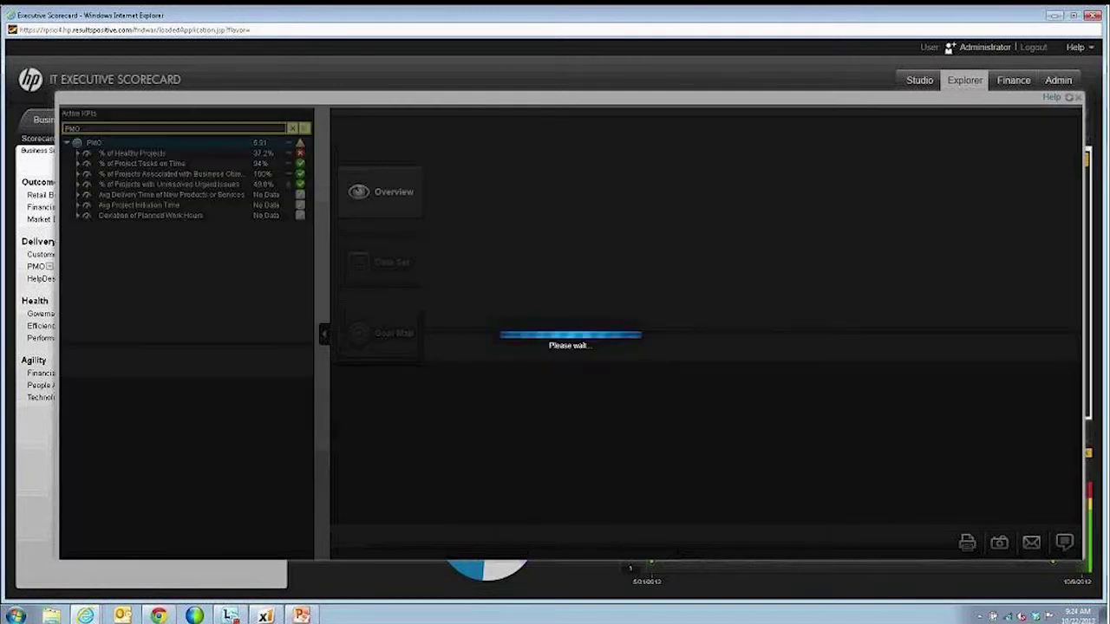
Review the overviews of the % of Healthy Projects and % of Project Tasks on Time KPIs.
left_click(130, 154)
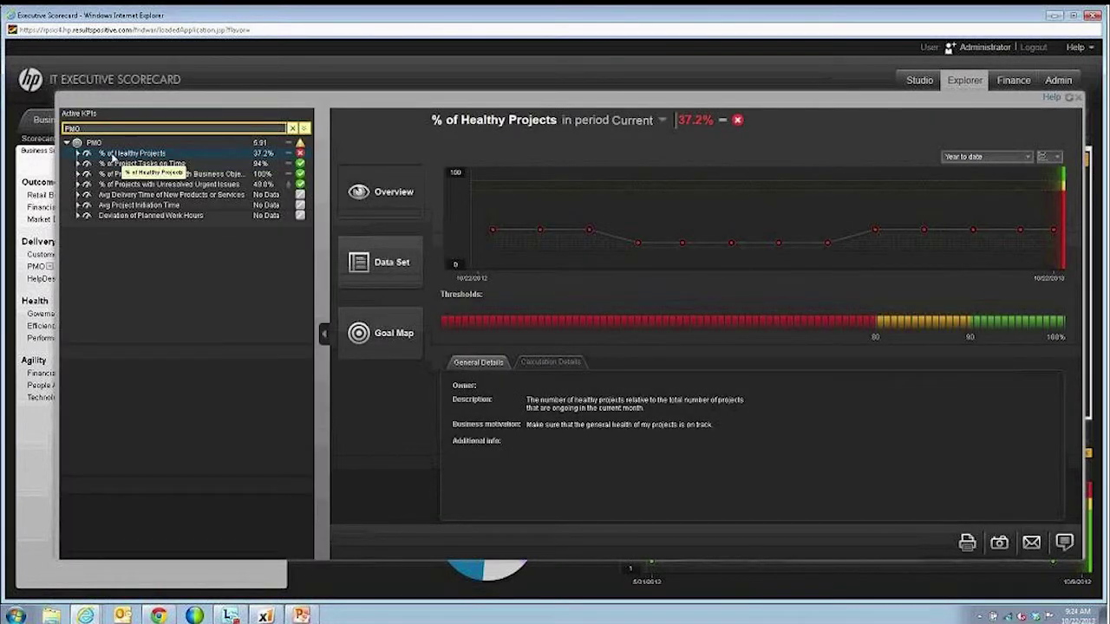
mouse_move(267, 151)
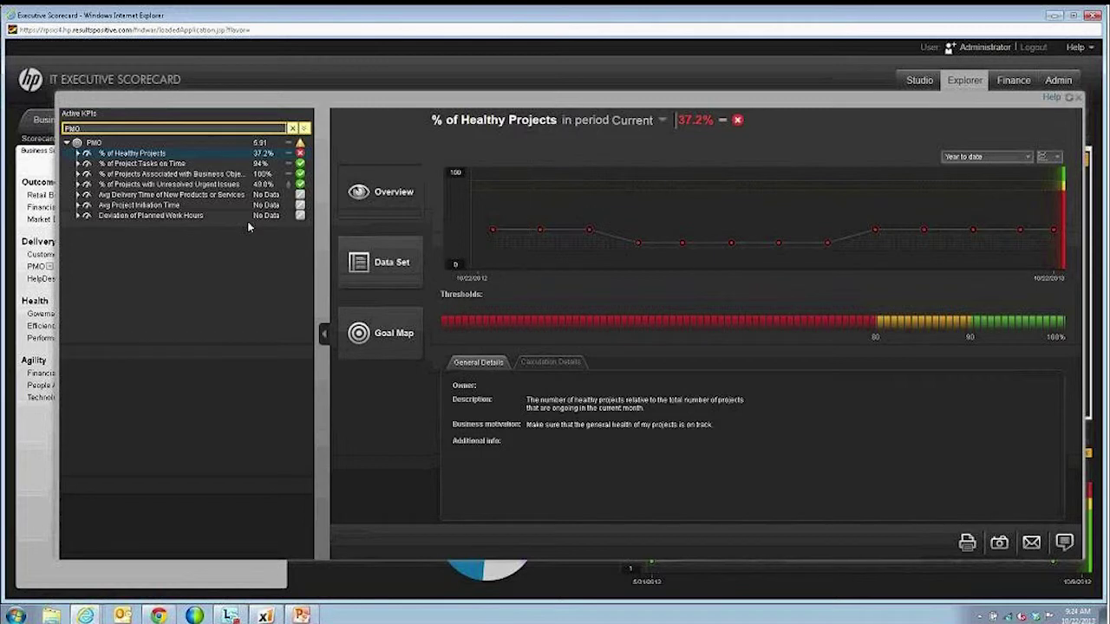
left_click(123, 164)
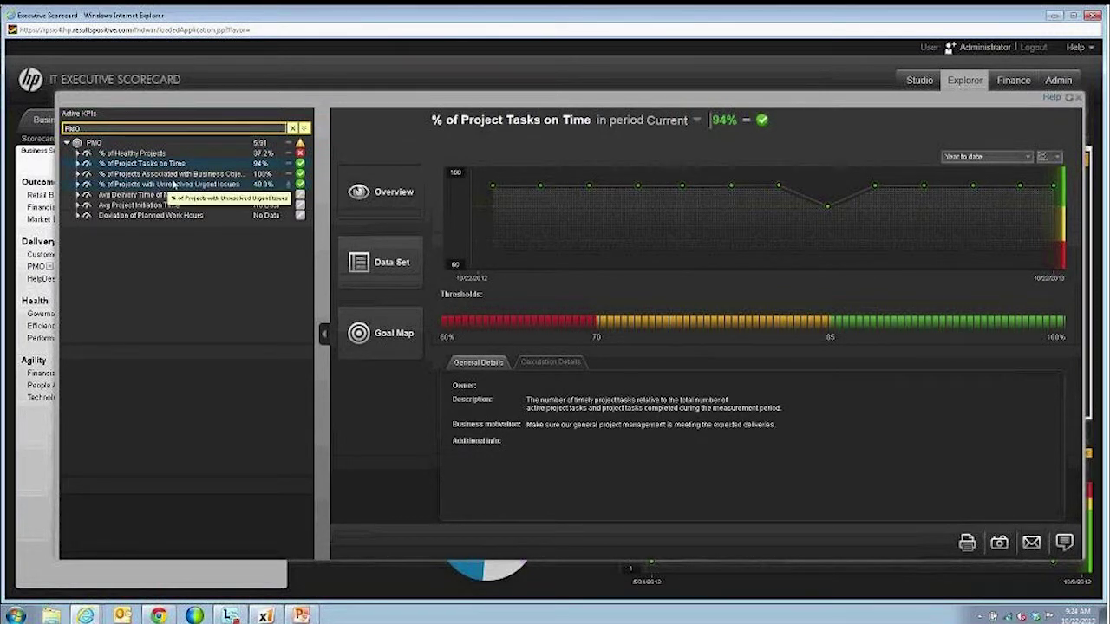
Examine the data set and formula behind % of Project Tasks on Time, return to its overview thresholds, and close the Explorer.
left_click(381, 265)
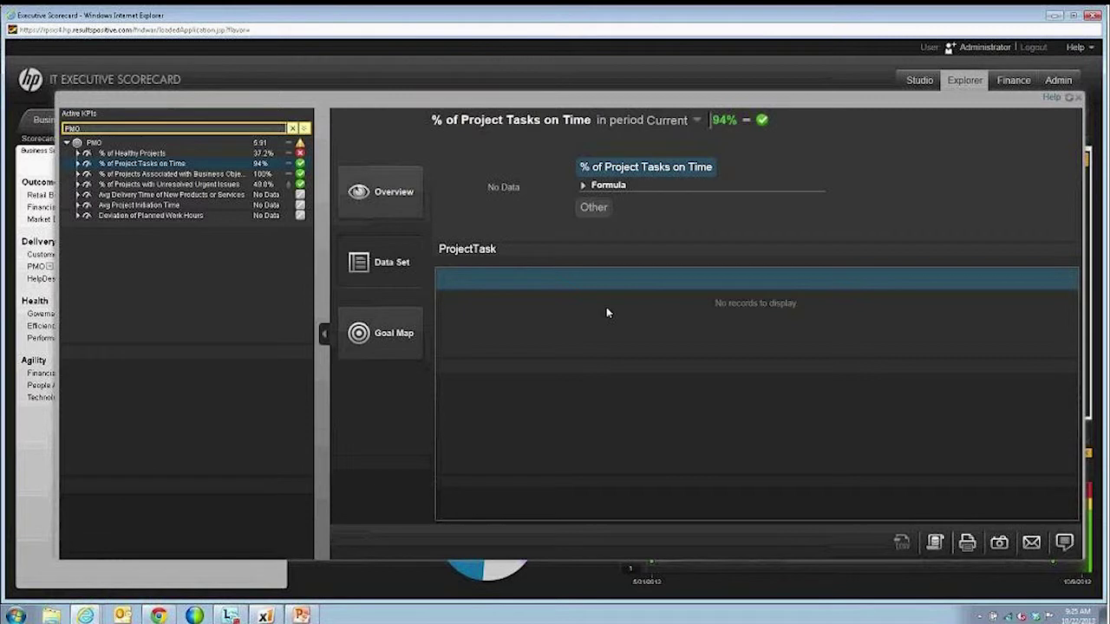
left_click(608, 187)
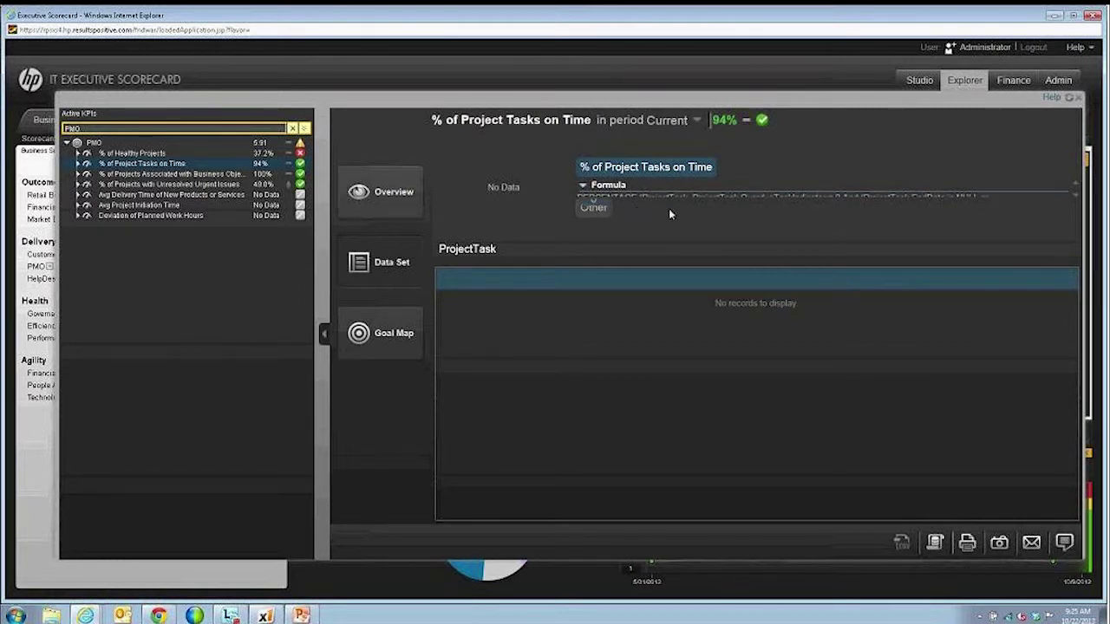
left_click(1076, 195)
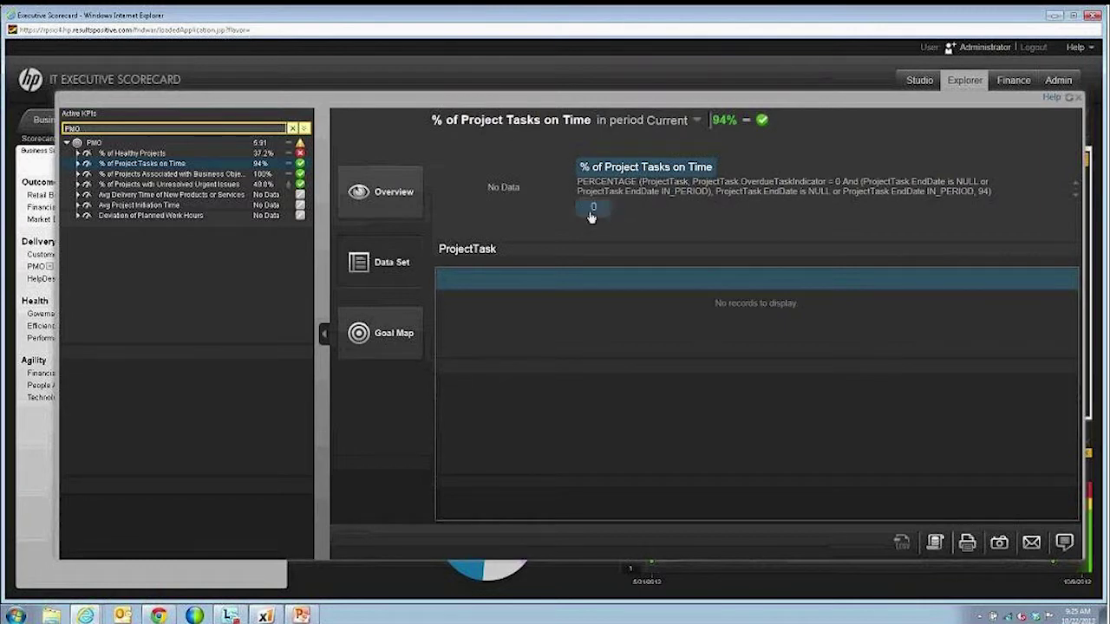
left_click(376, 212)
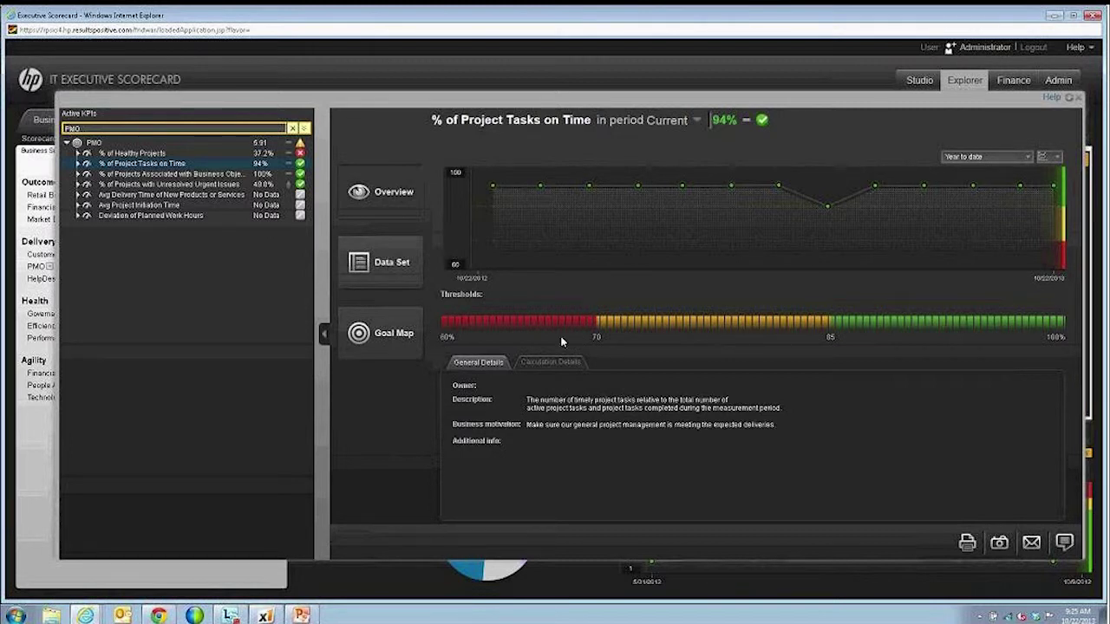
mouse_move(597, 339)
left_click(1079, 98)
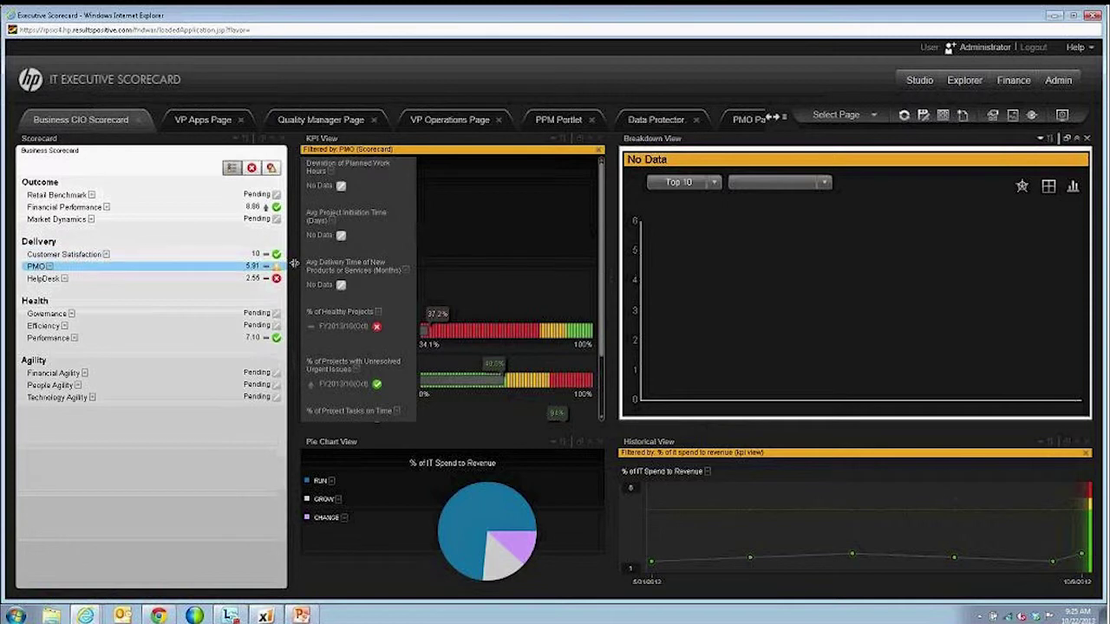
Narrow and re-widen the Scorecard pane, and view the Top 10 project breakdown of the % of Healthy Projects KPI.
left_click_drag(290, 249, 171, 359)
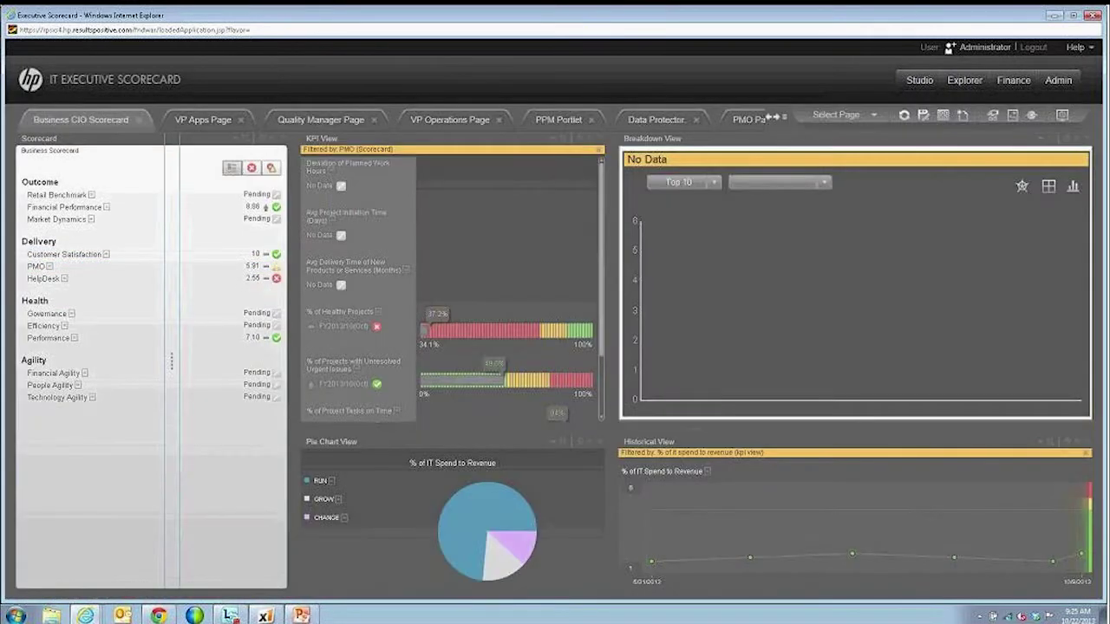
left_click_drag(159, 251, 288, 248)
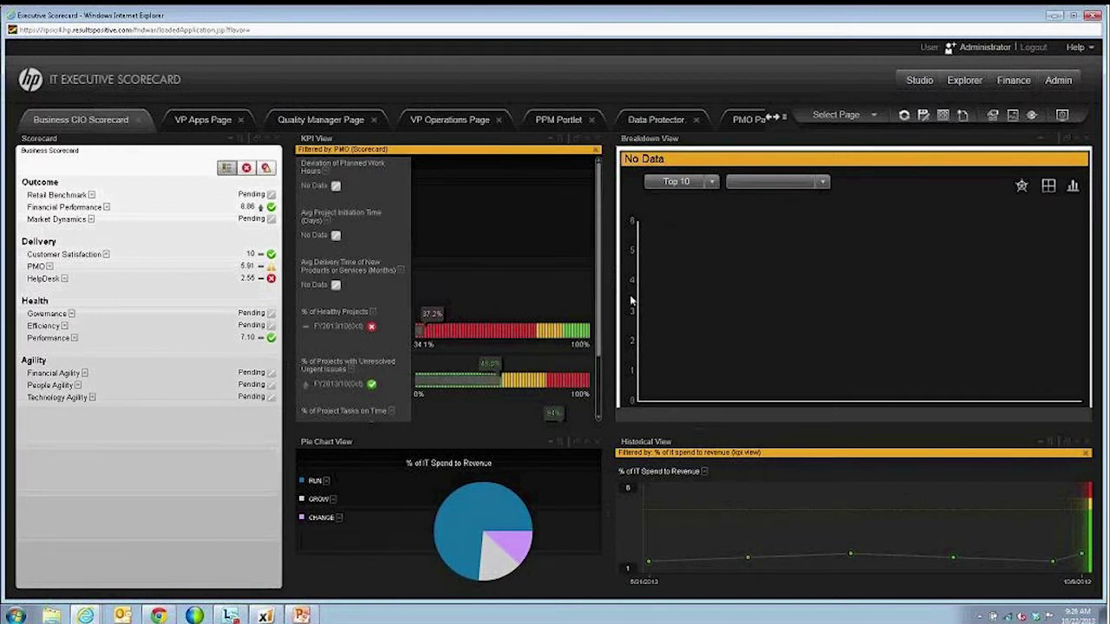
left_click(343, 314)
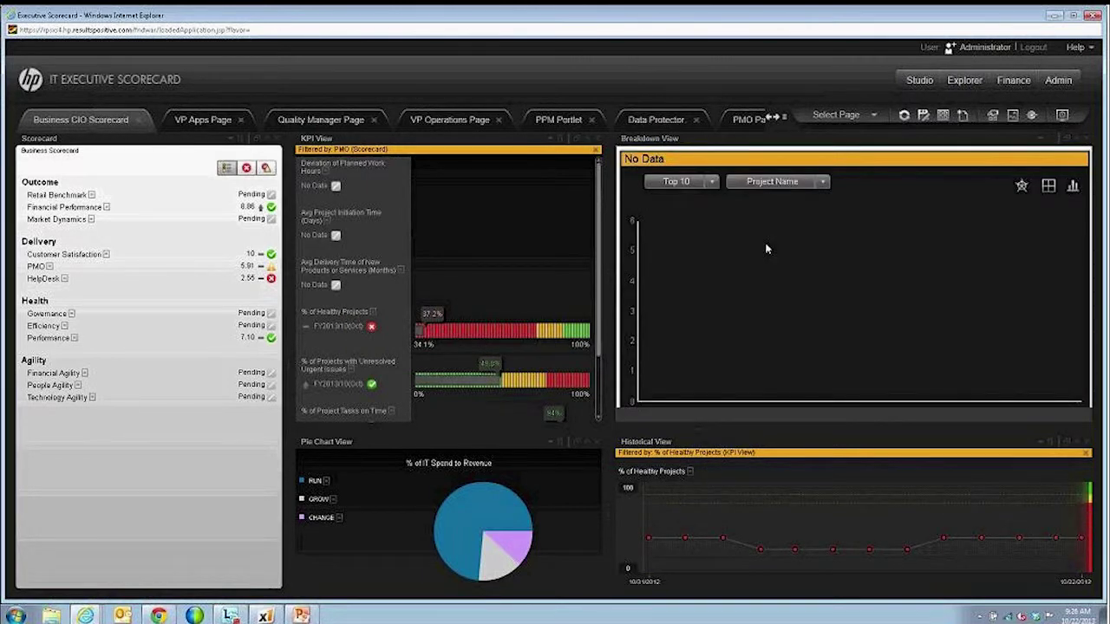
mouse_move(766, 266)
mouse_move(1032, 260)
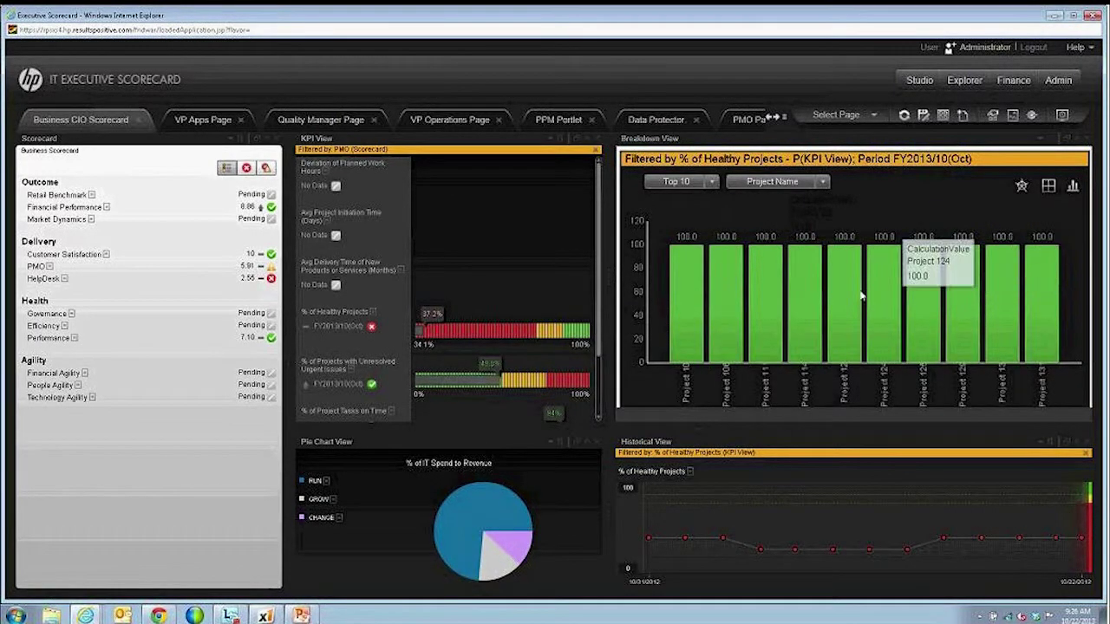
mouse_move(682, 295)
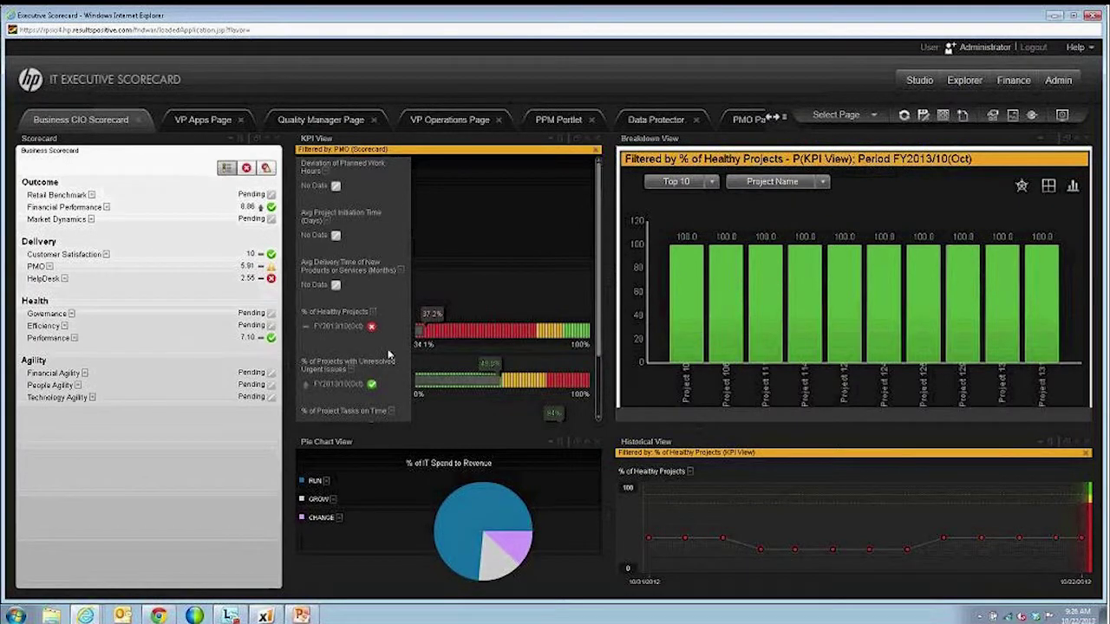
Break down % of Projects with Unresolved Urgent Issues by Project Name, comparing the Bottom 10 with the Top 10 projects.
left_click(351, 372)
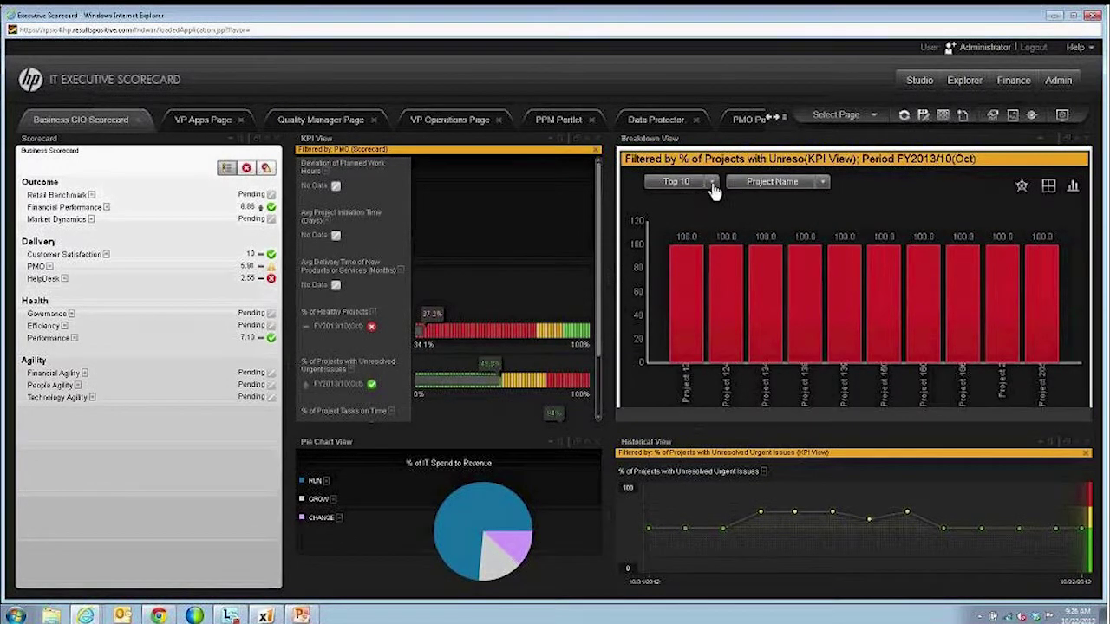
left_click(823, 184)
left_click(767, 201)
left_click(713, 184)
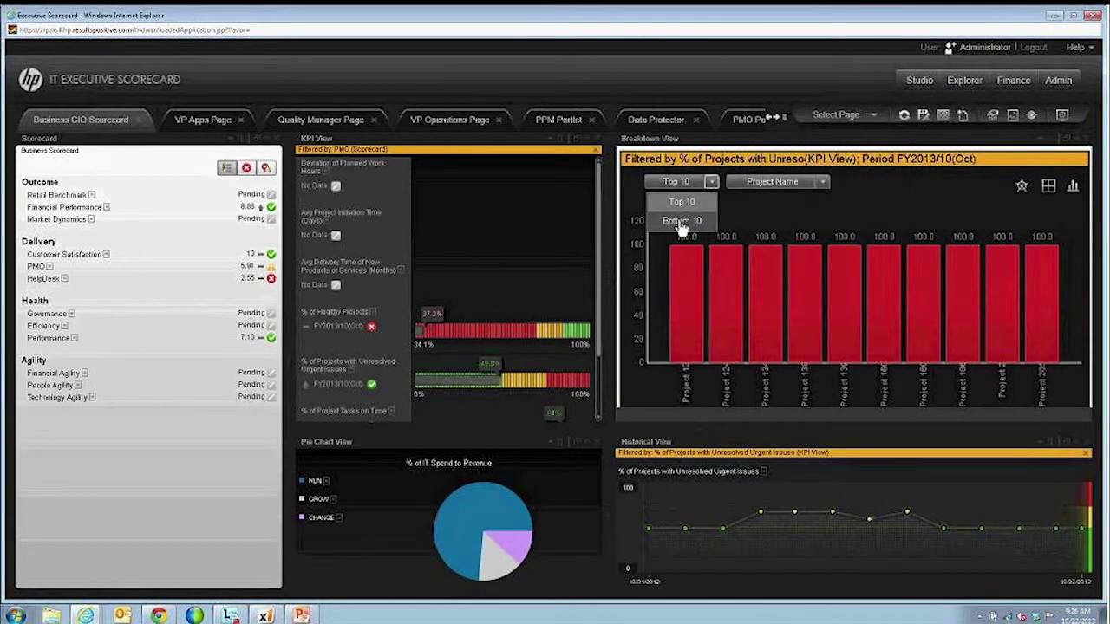
left_click(681, 219)
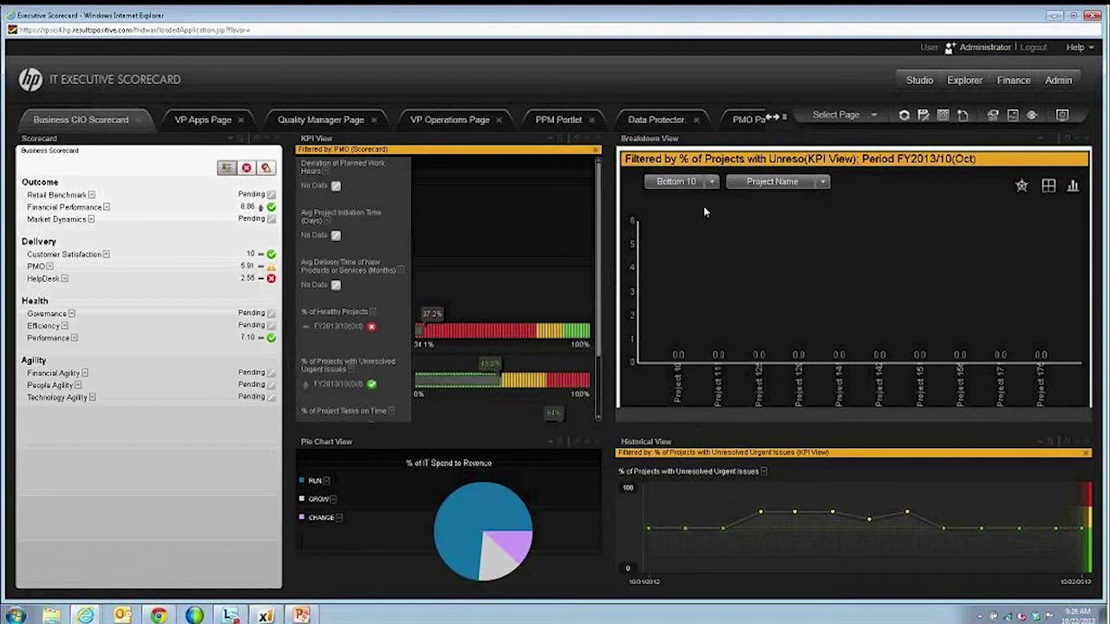
left_click(711, 182)
left_click(675, 201)
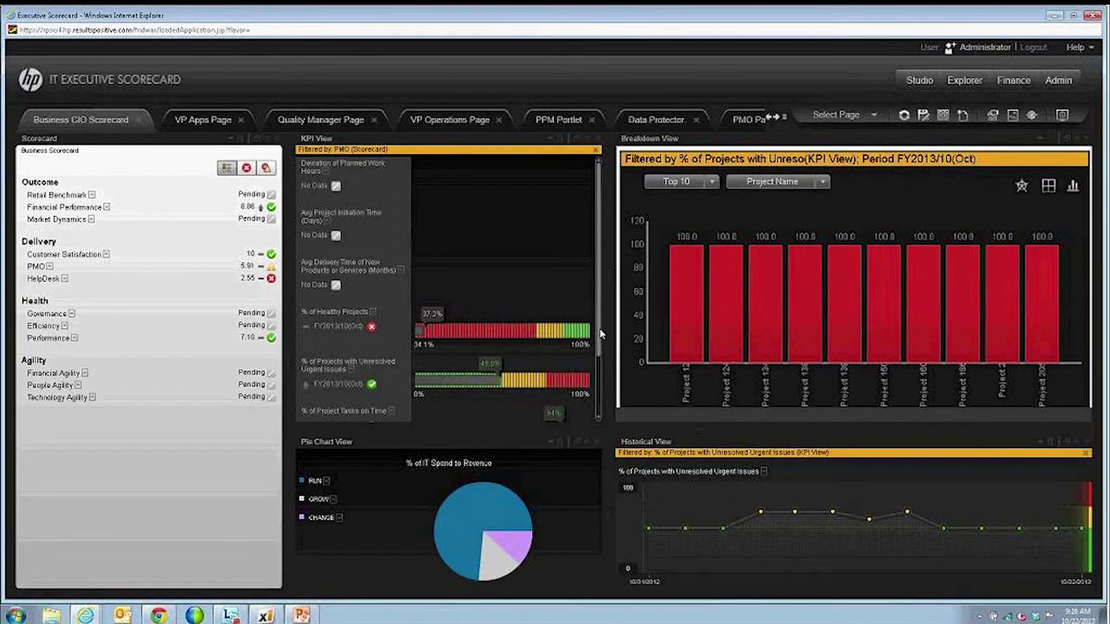
scroll(535, 327, "down", 2)
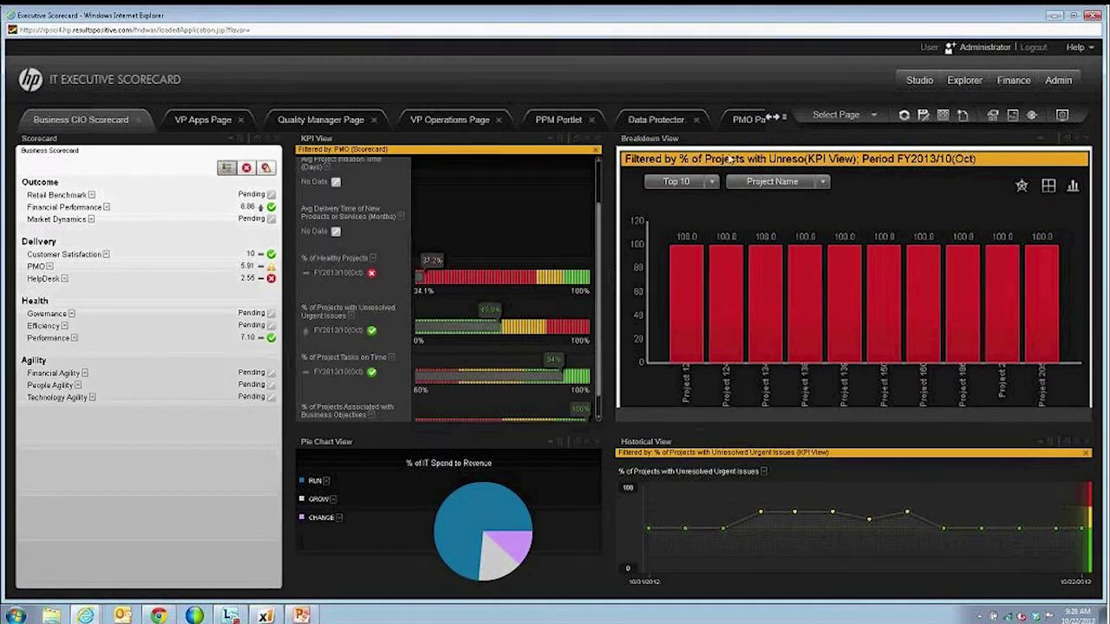
Open the PMO Page, filter the KPI View by Improve Project Execution, and view the Deviation of Planned Work Hours details.
left_click(749, 119)
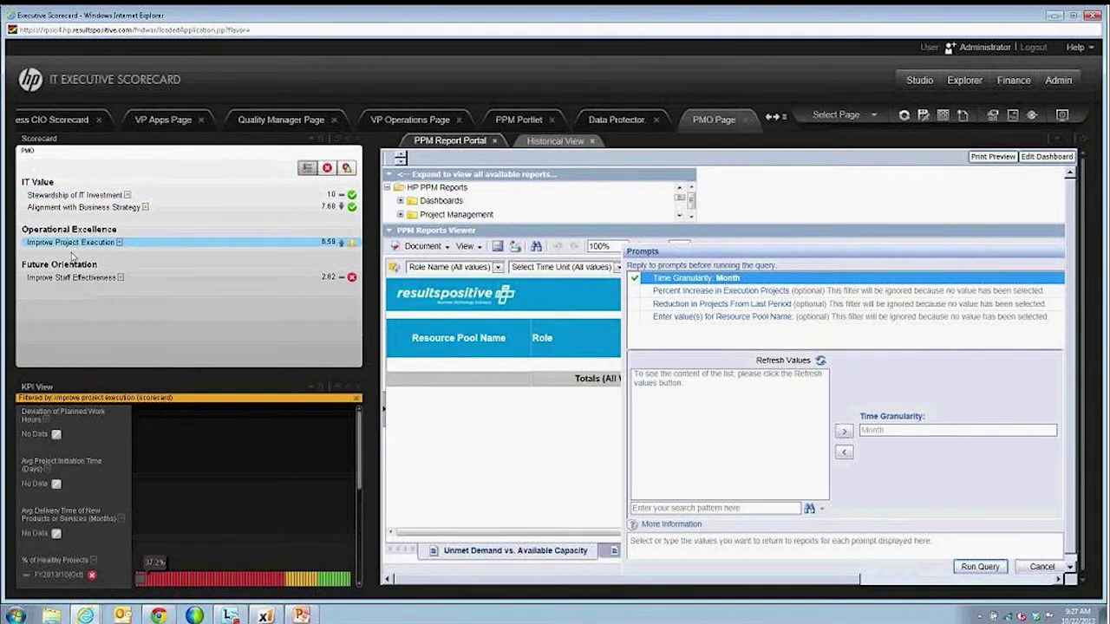
left_click(90, 244)
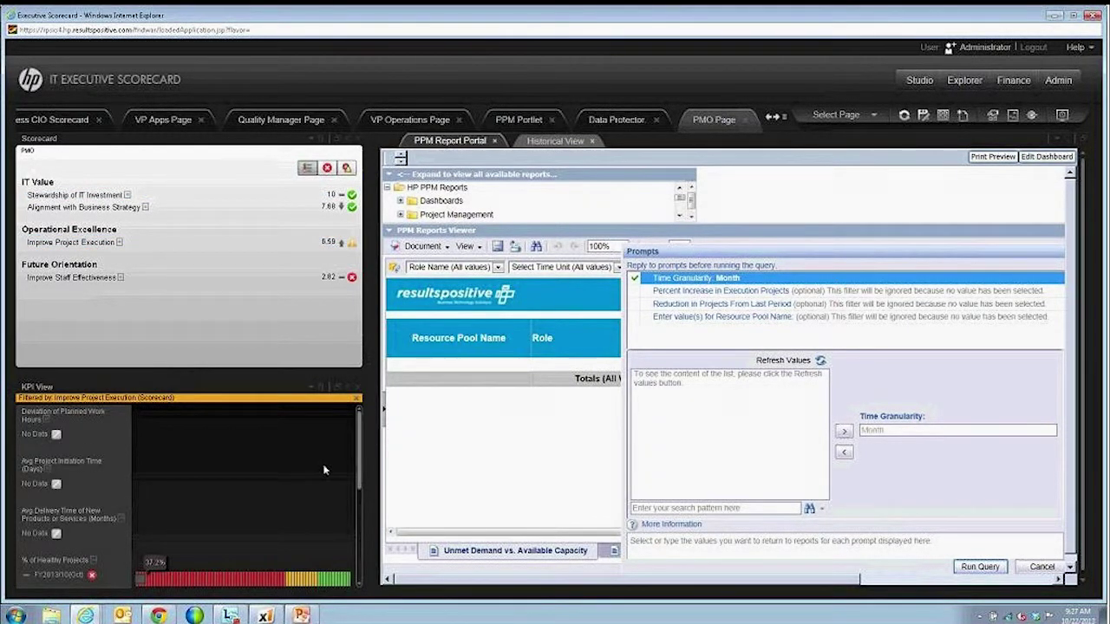
left_click(47, 422)
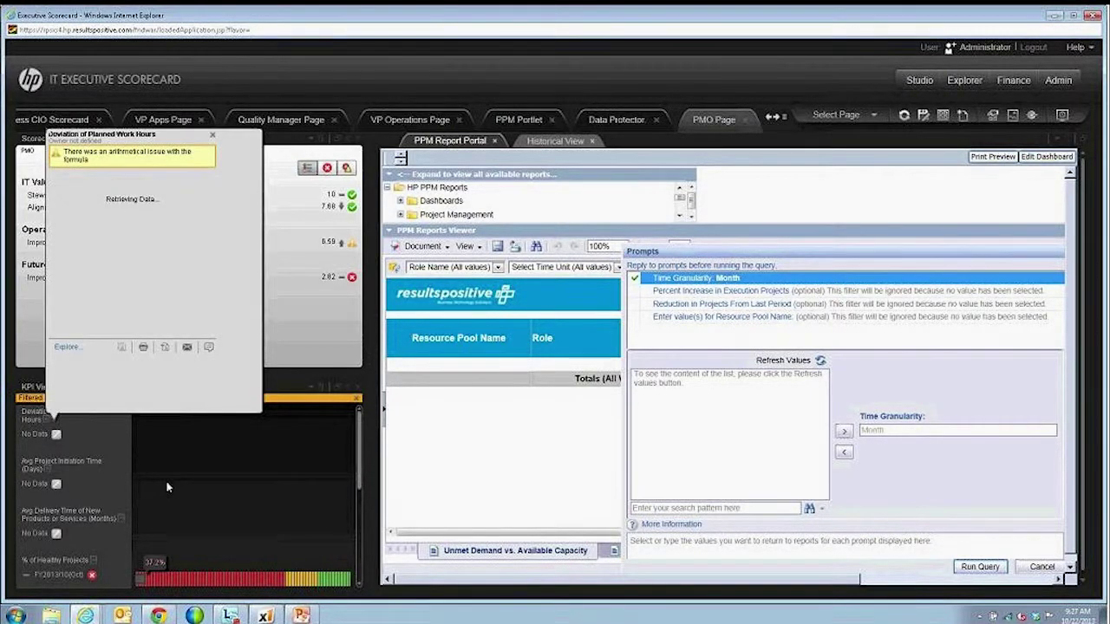
left_click(149, 474)
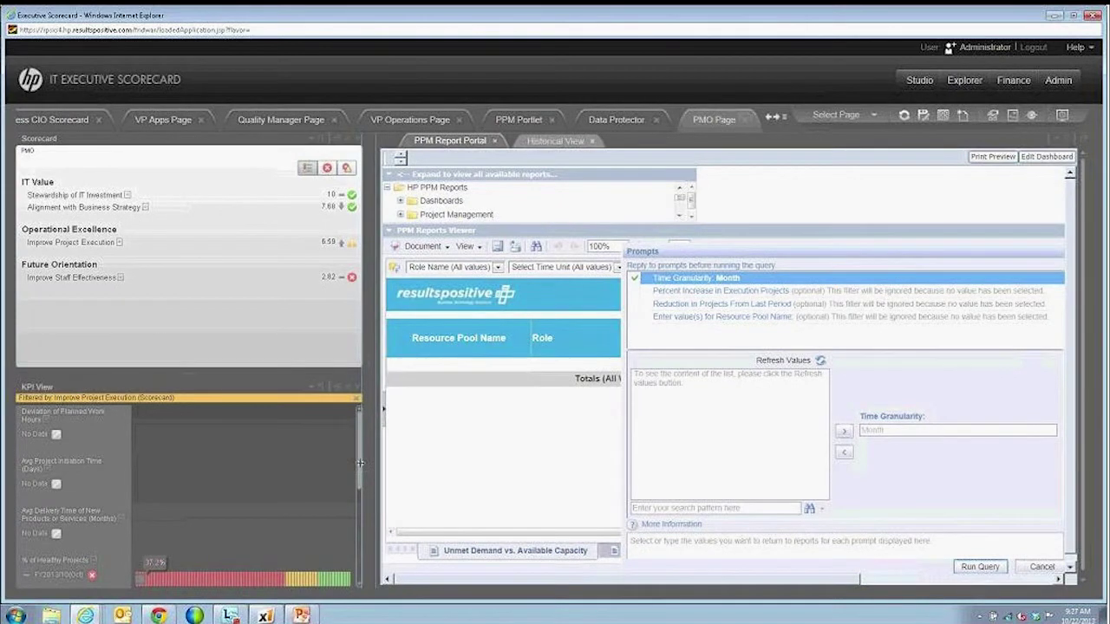
Review the remaining project execution KPIs, and filter the KPI View by Stewardship of IT Investment and by Improve Staff Effectiveness.
left_click_drag(359, 463, 357, 462)
scroll(355, 500, "down", 3)
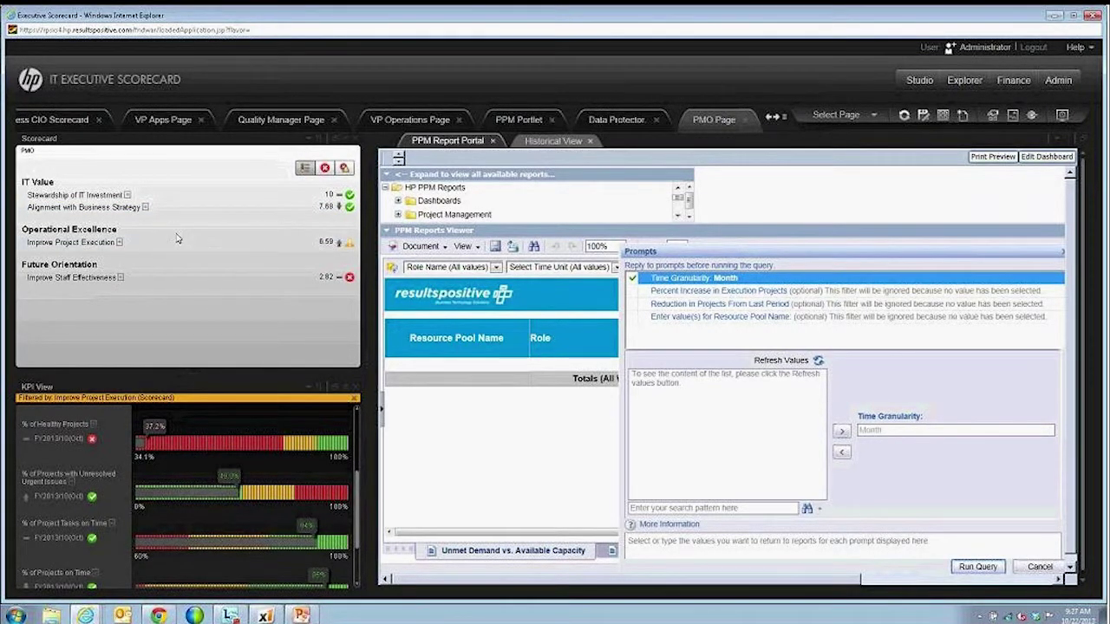
left_click(90, 198)
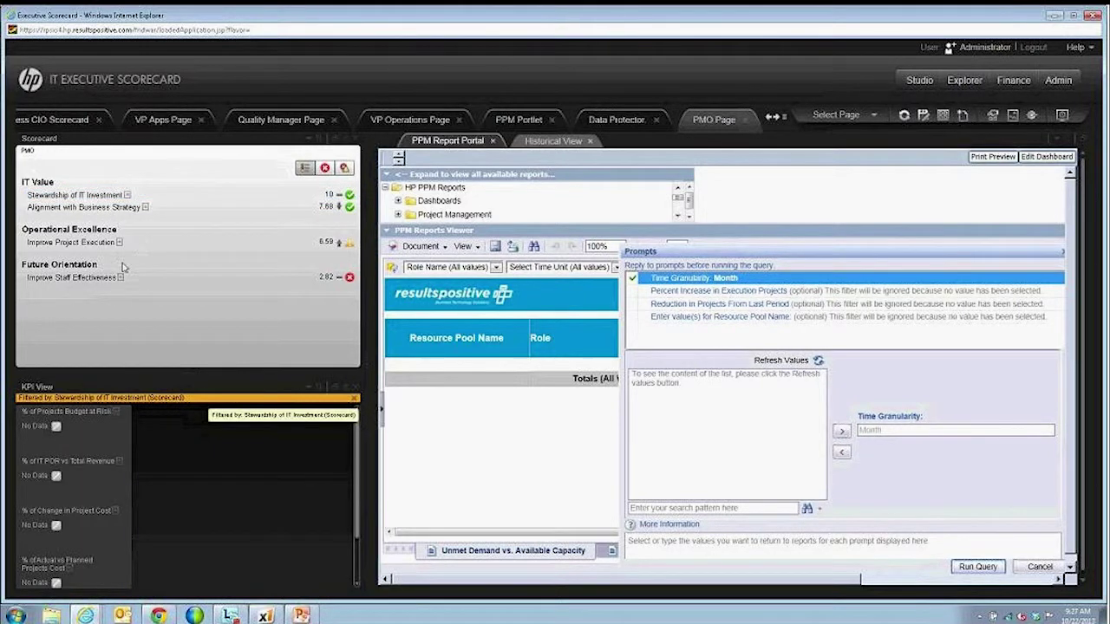
left_click(65, 278)
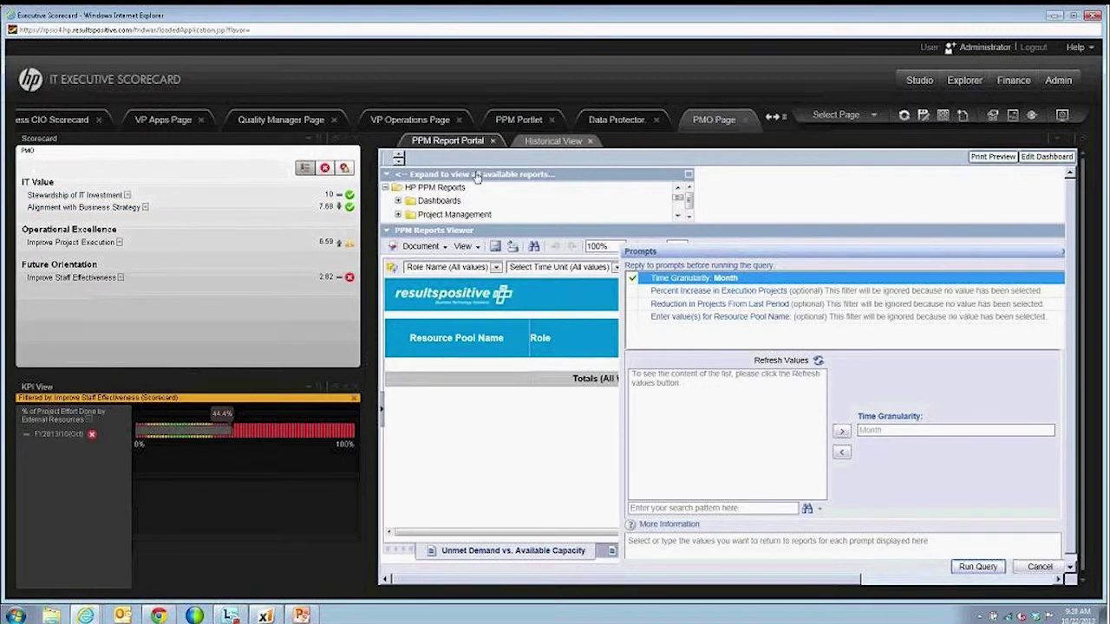
Open the Project Dashboard report from the Dashboards folder of the PPM Report Portal, and narrow the Scorecard pane to enlarge the report.
left_click(396, 175)
left_click(398, 202)
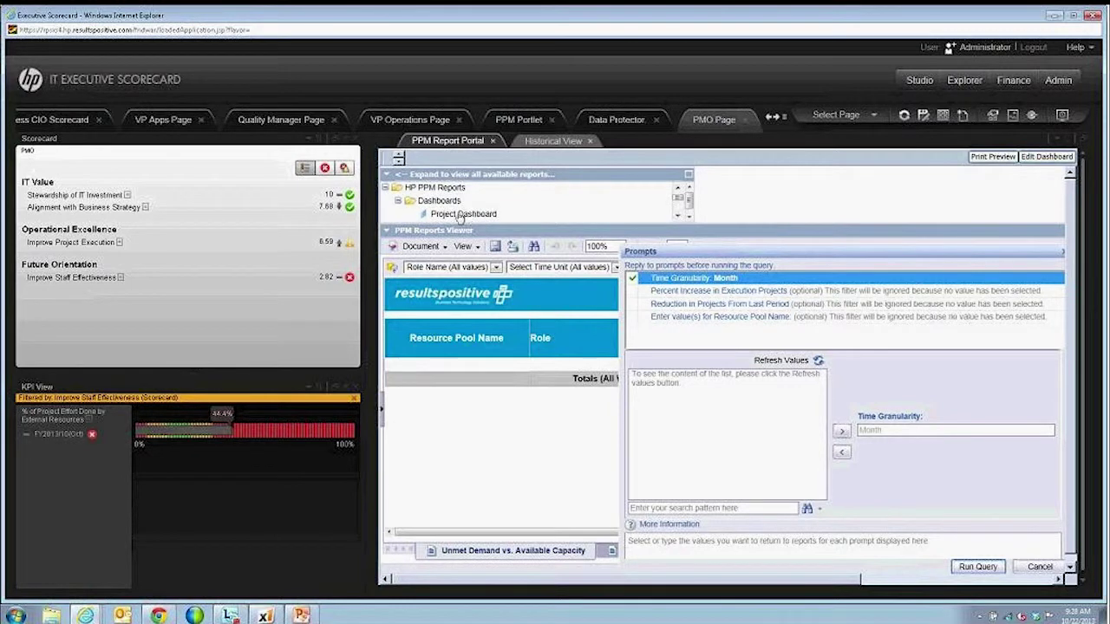
scroll(483, 216, "down", 1)
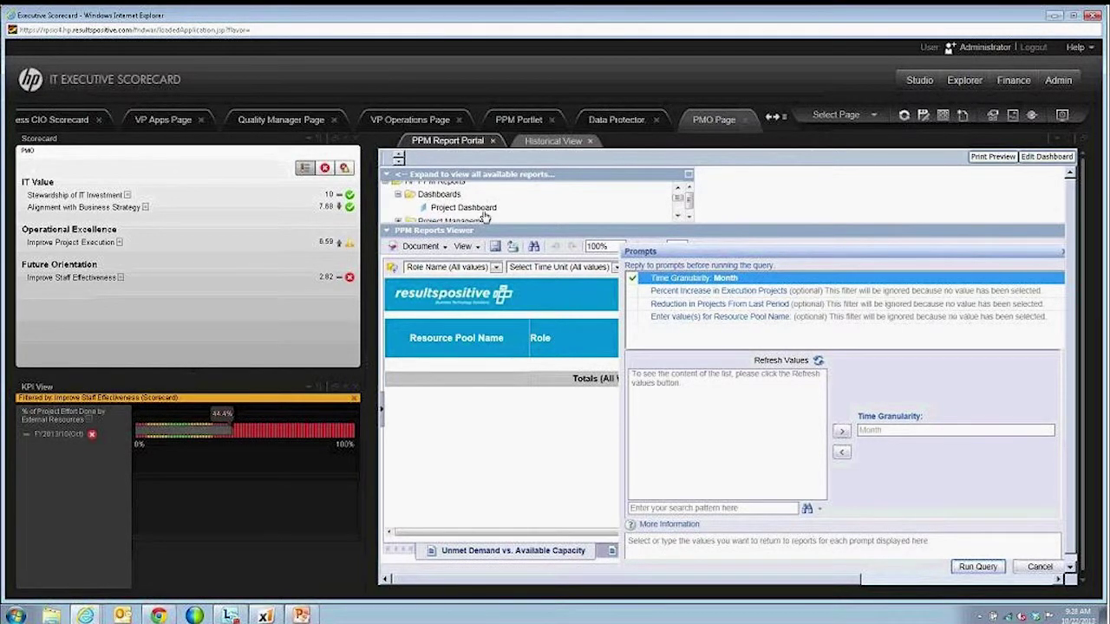
left_click(444, 203)
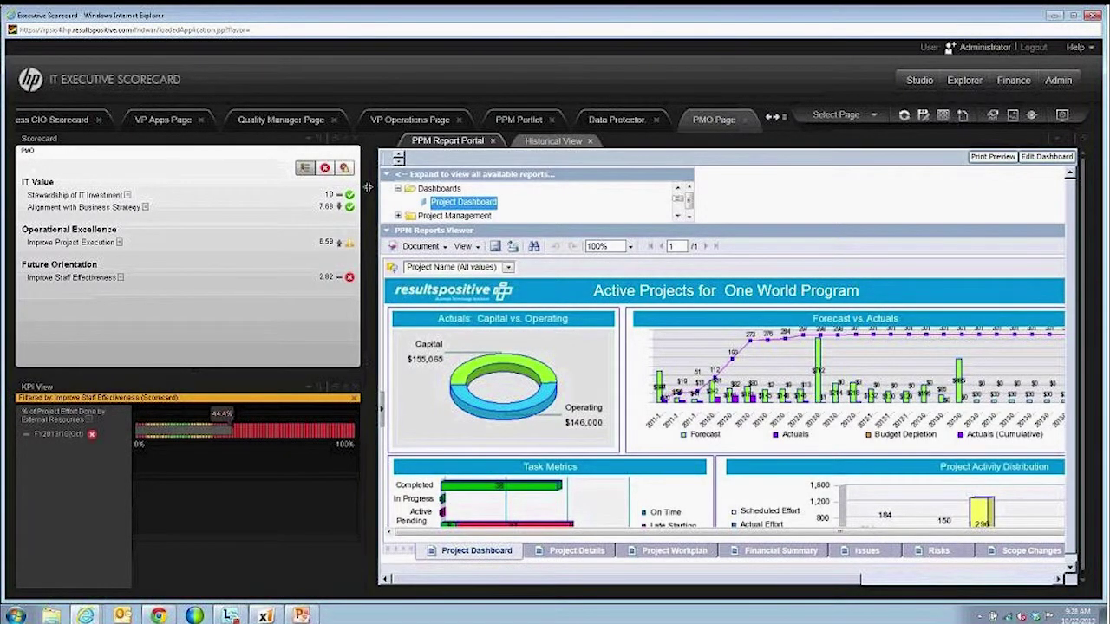
left_click_drag(367, 186, 76, 358)
left_click_drag(73, 189, 75, 189)
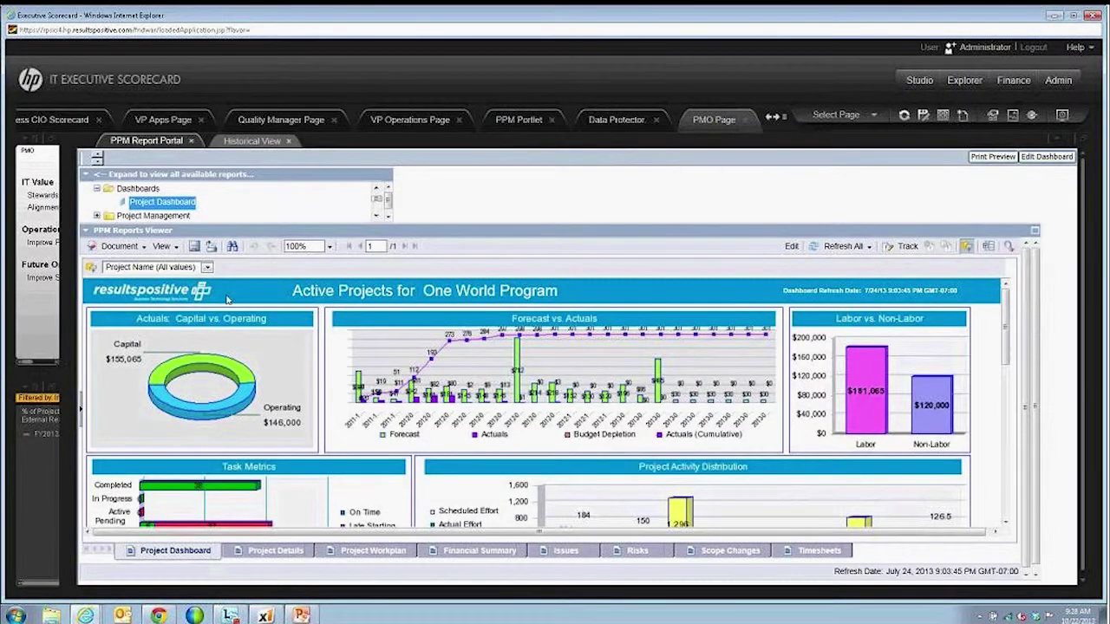
Filter the Active Projects for One World Program dashboard by the APO - Pilot project and review its charts.
scroll(367, 302, "down", 1)
scroll(368, 303, "up", 1)
left_click(208, 267)
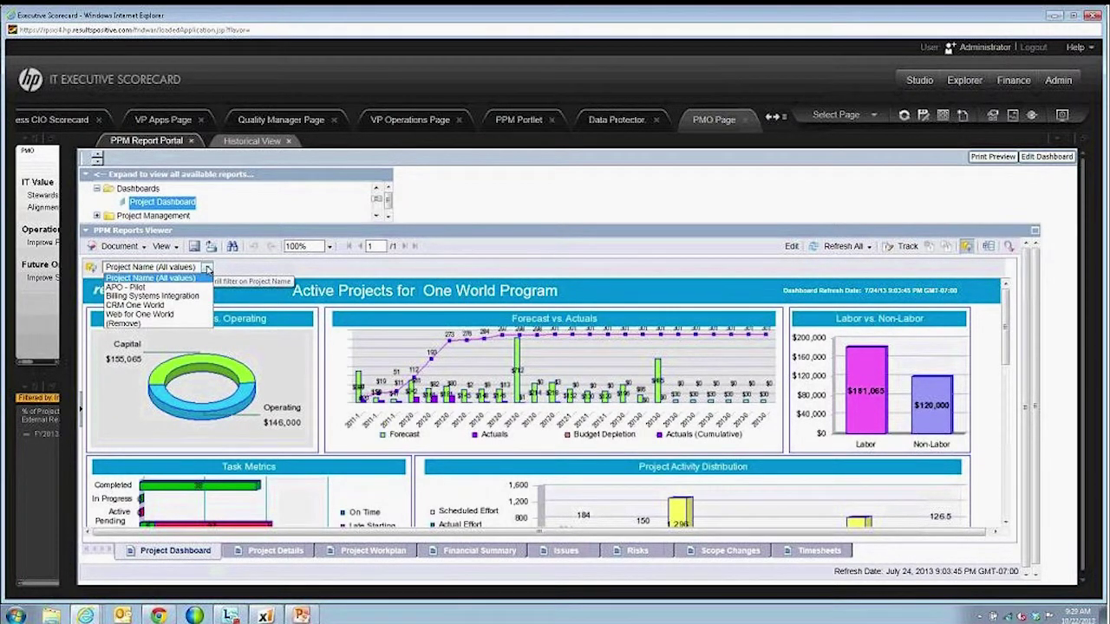
left_click(126, 287)
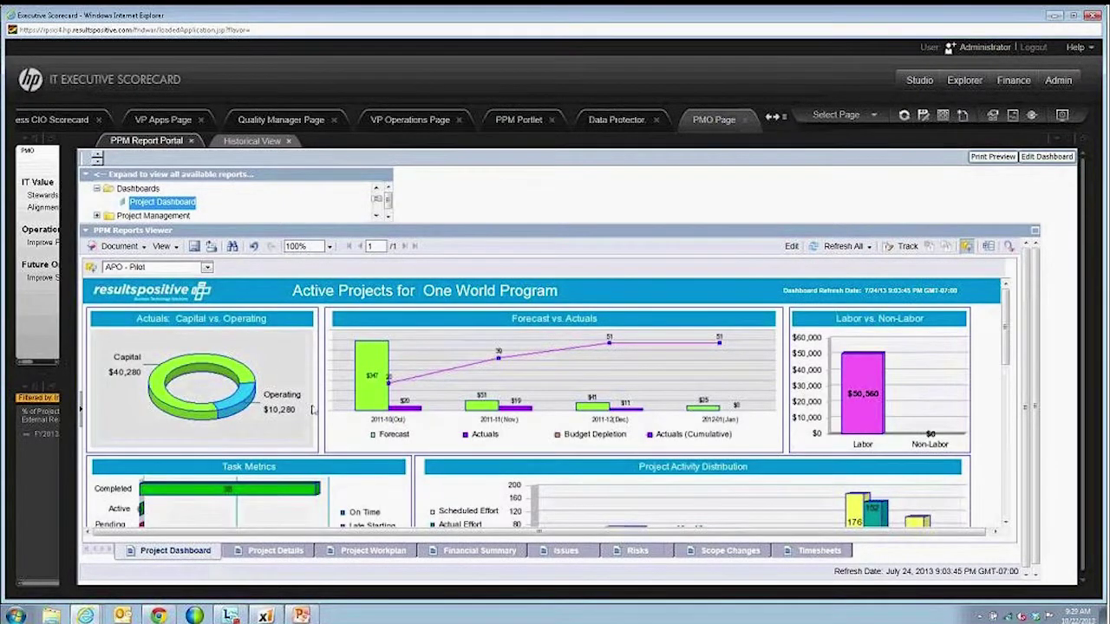
scroll(464, 398, "down", 1)
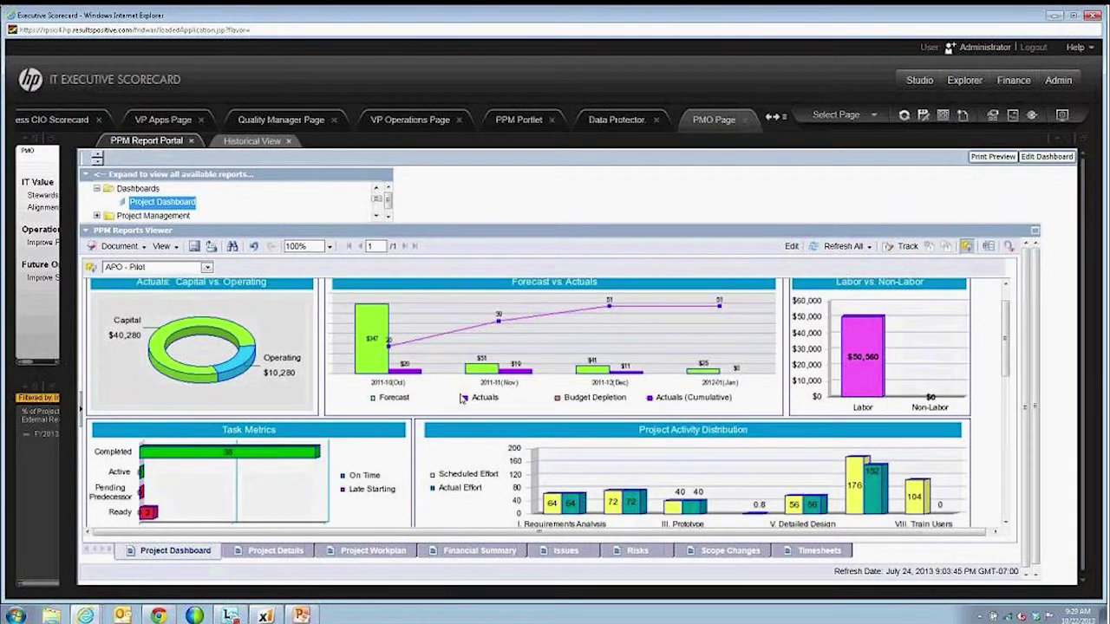
scroll(464, 398, "up", 1)
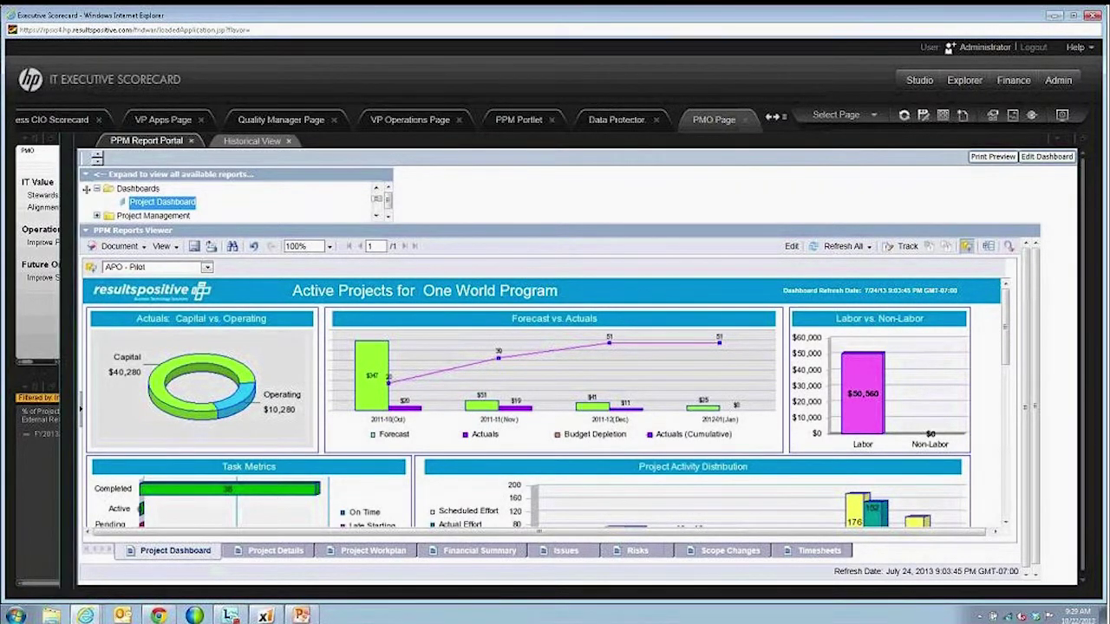
Re-widen the Scorecard pane and review the APO - Pilot dashboard's issues, risks, scope changes and task metrics.
left_click_drag(86, 188, 391, 200)
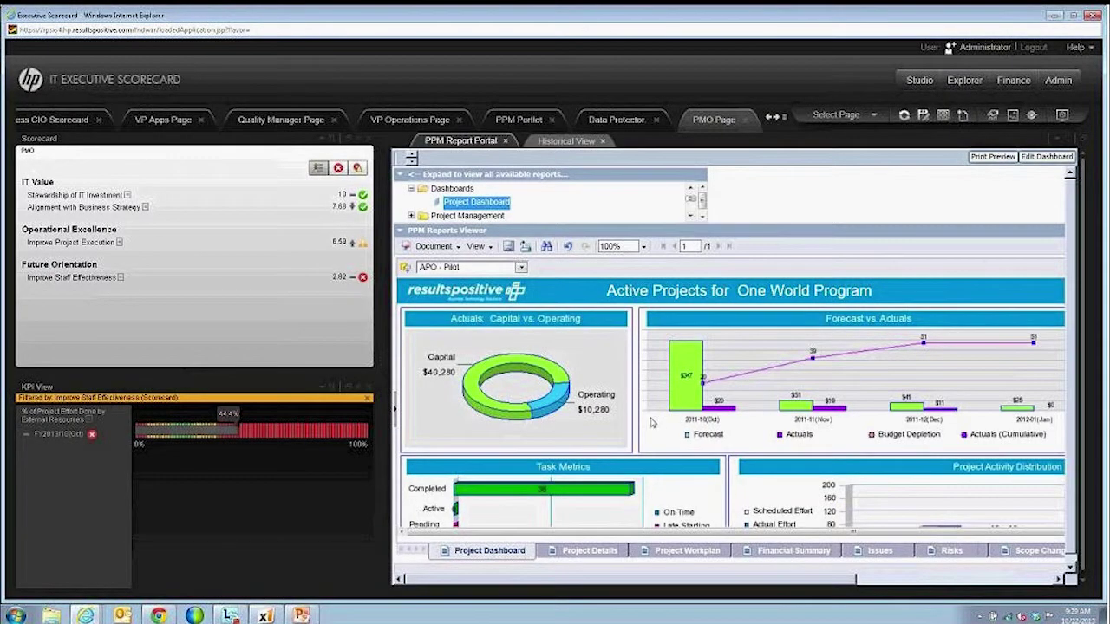
scroll(653, 422, "down", 8)
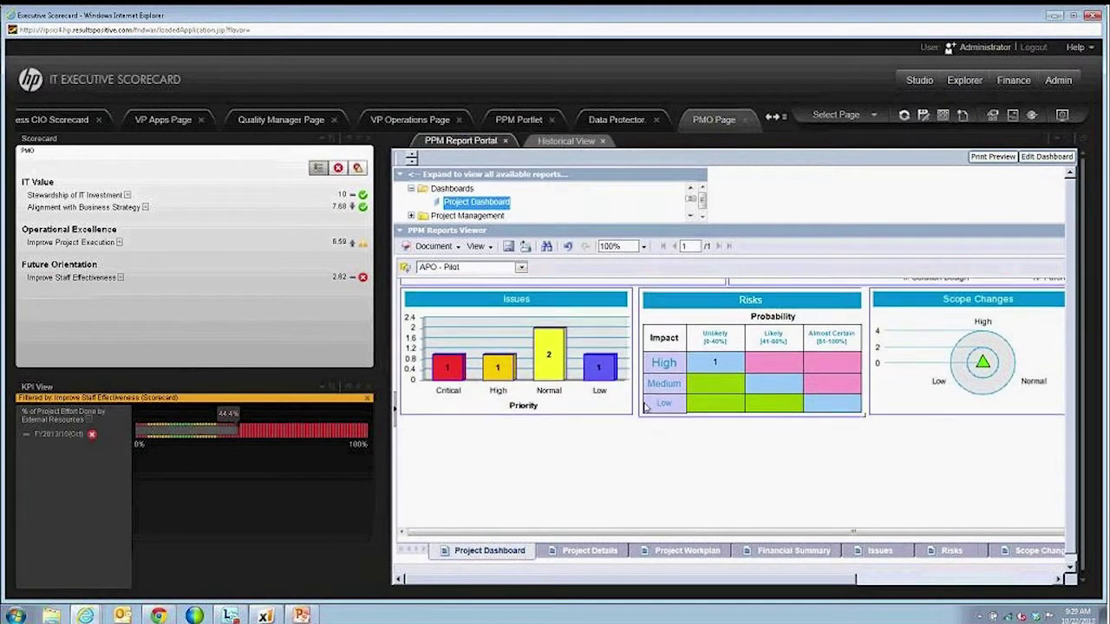
scroll(646, 408, "up", 4)
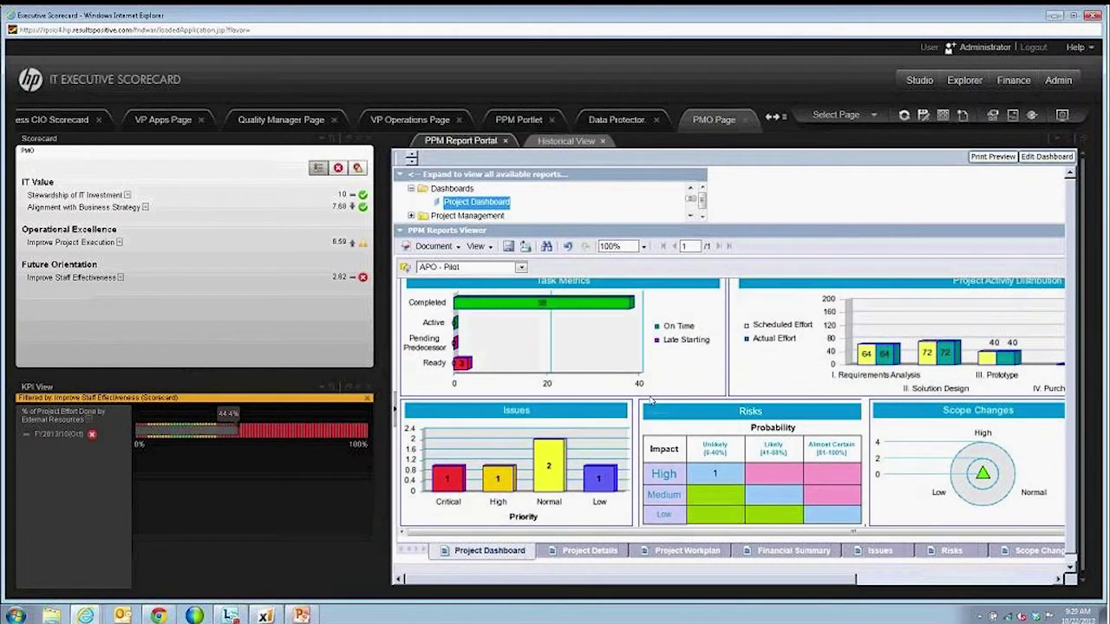
scroll(650, 400, "up", 3)
scroll(598, 414, "up", 1)
scroll(598, 415, "down", 1)
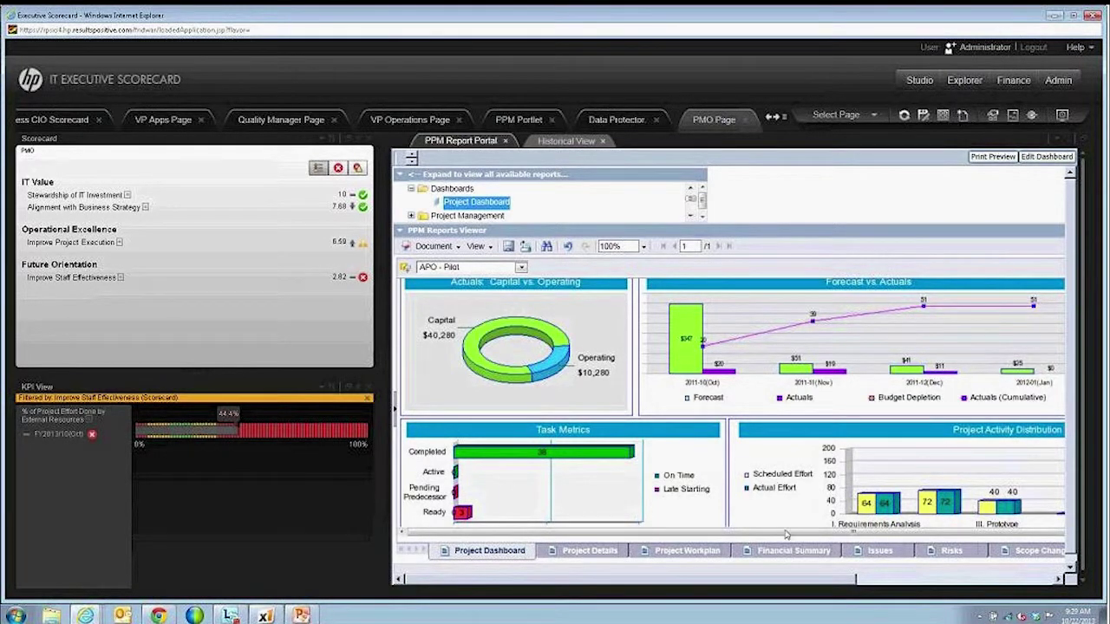
left_click_drag(814, 579, 581, 440)
Browse the available PPM report folders from Dashboards through My Saved Reports and return to Project Management.
left_click(694, 220)
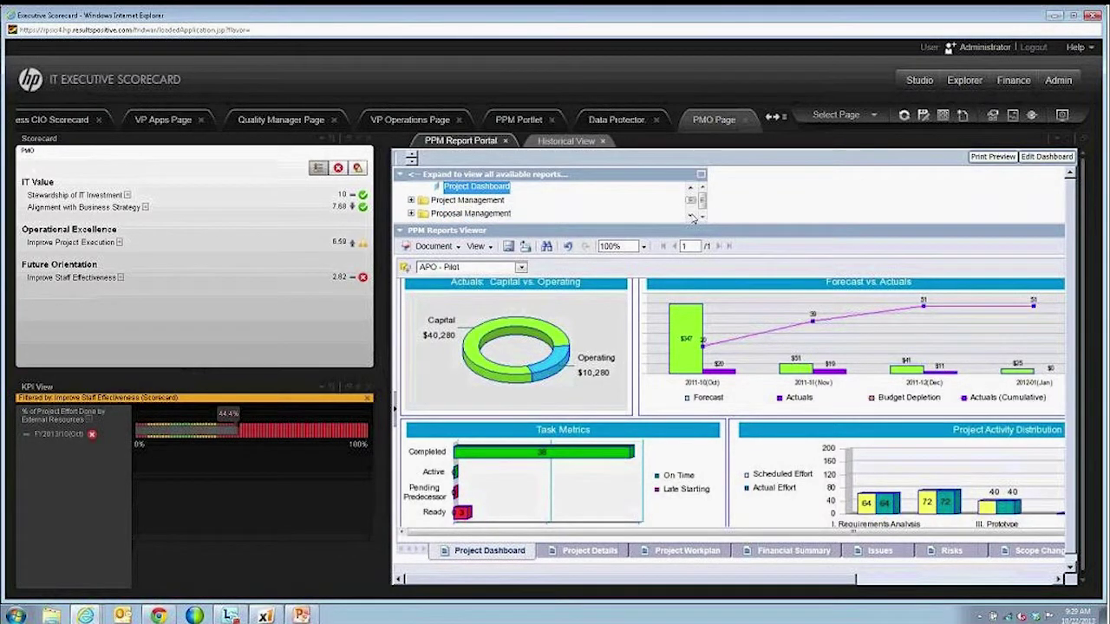
left_click(694, 221)
left_click(694, 220)
left_click(693, 220)
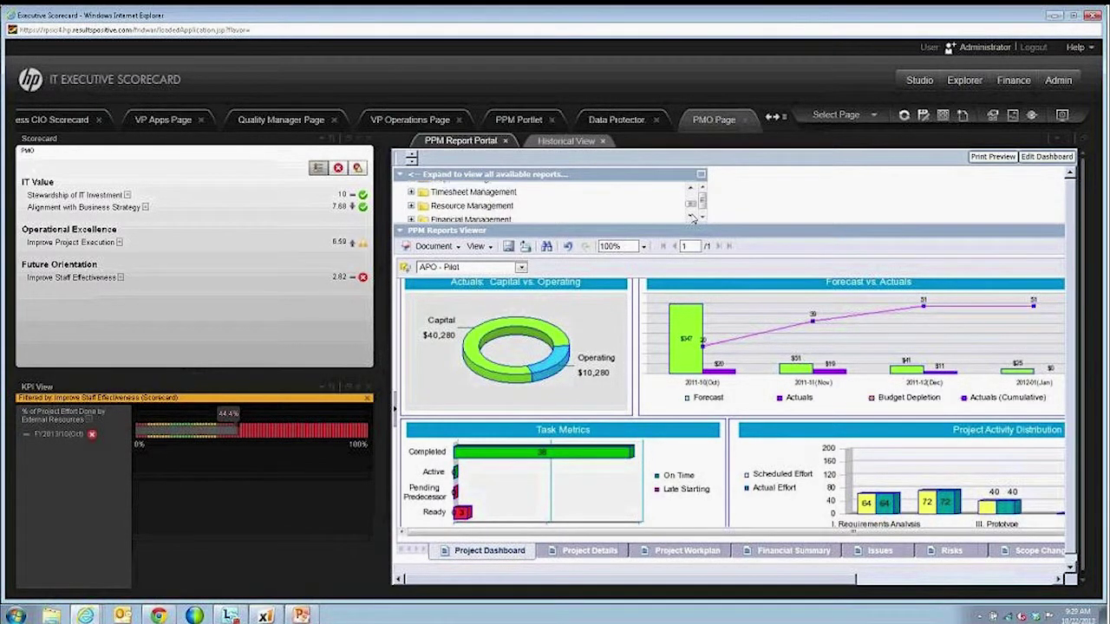
left_click(693, 220)
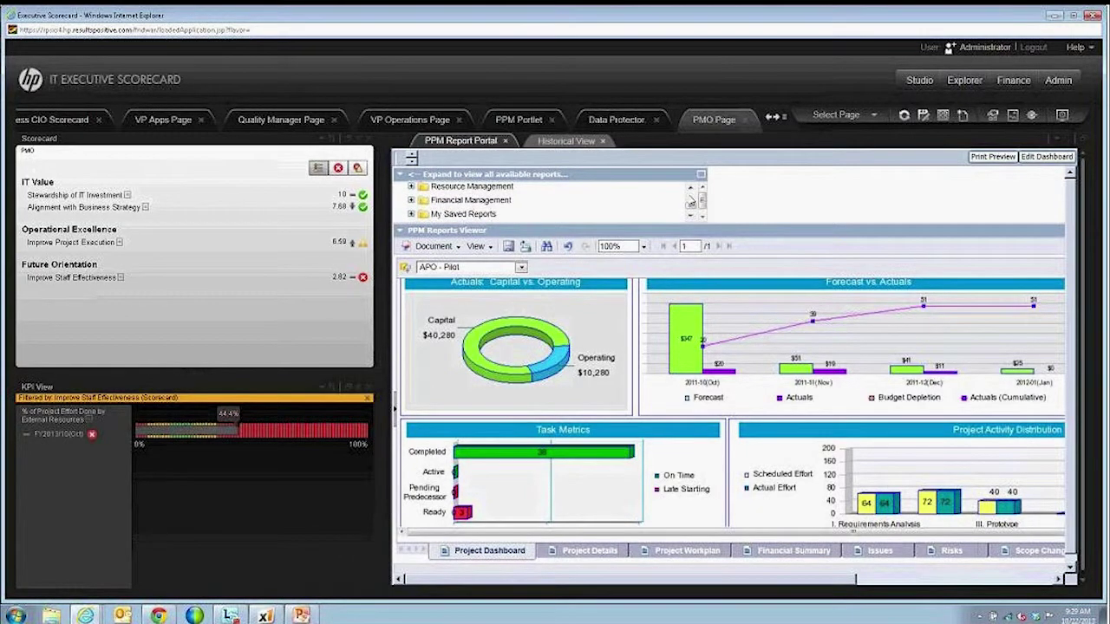
left_click(693, 188)
left_click(693, 188)
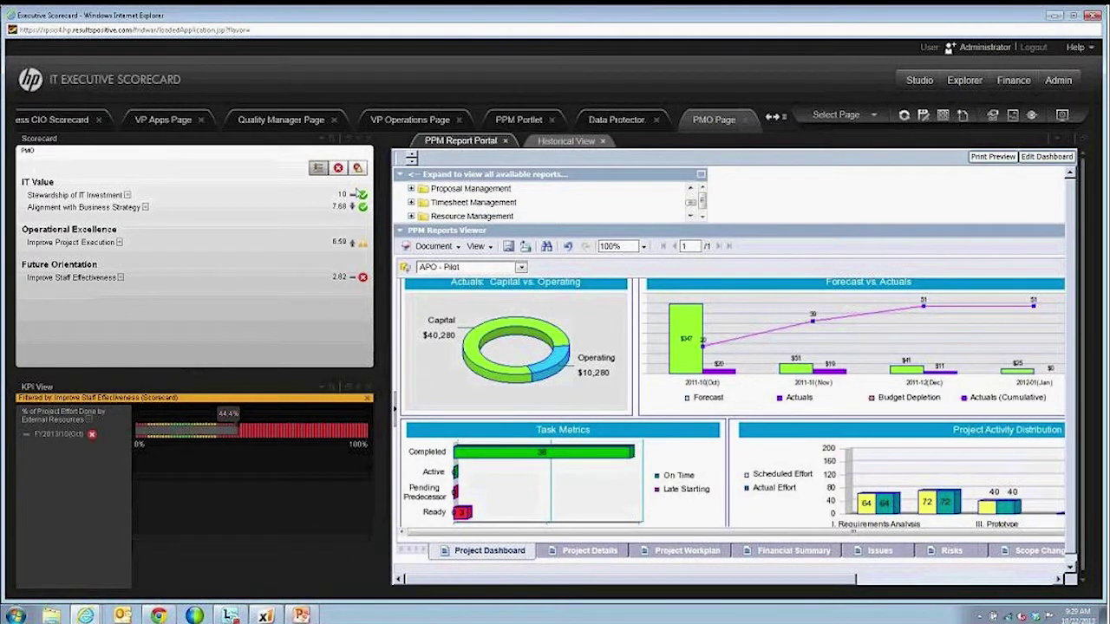
left_click(690, 188)
left_click(690, 189)
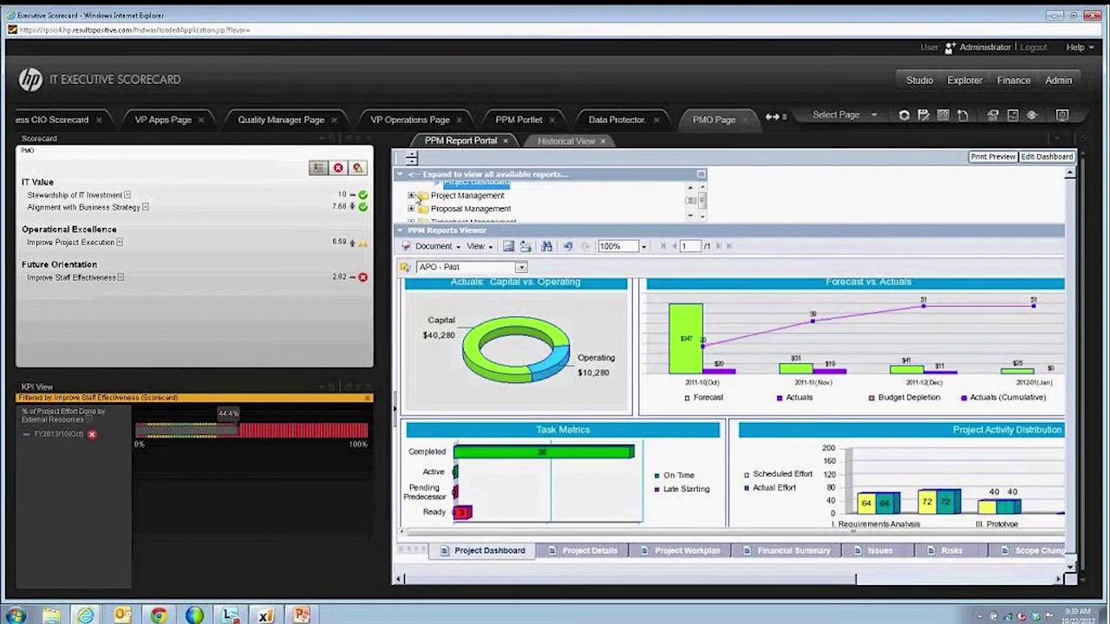
Open the Completed Projects report from the Project Management folder, discarding unsaved changes to the Project Dashboard, and review its columns.
left_click(412, 196)
scroll(466, 214, "down", 3)
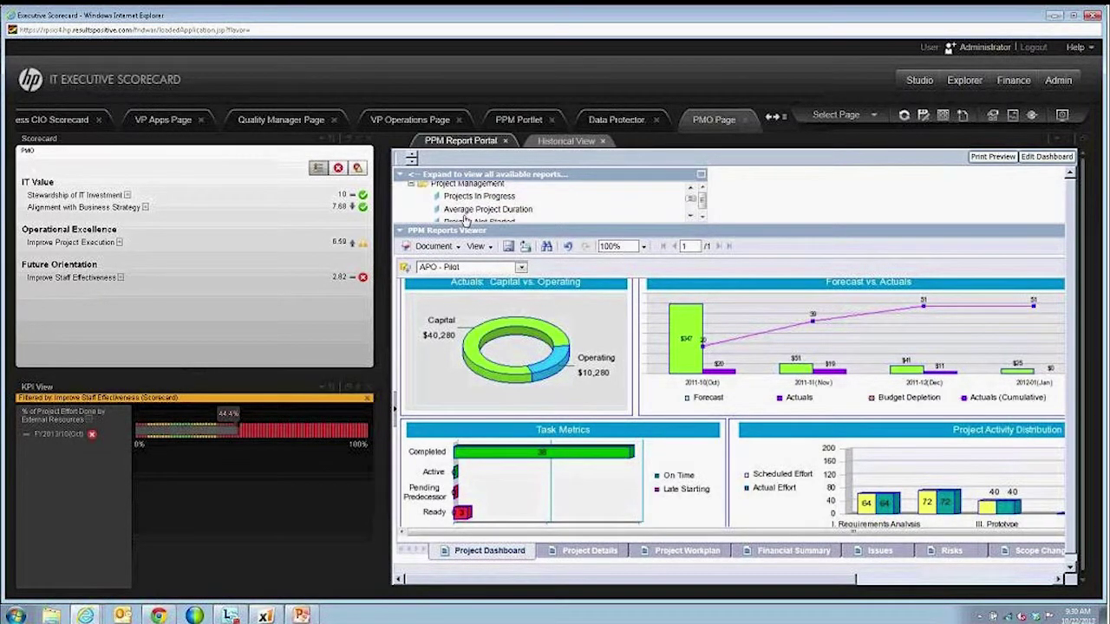
scroll(466, 214, "down", 3)
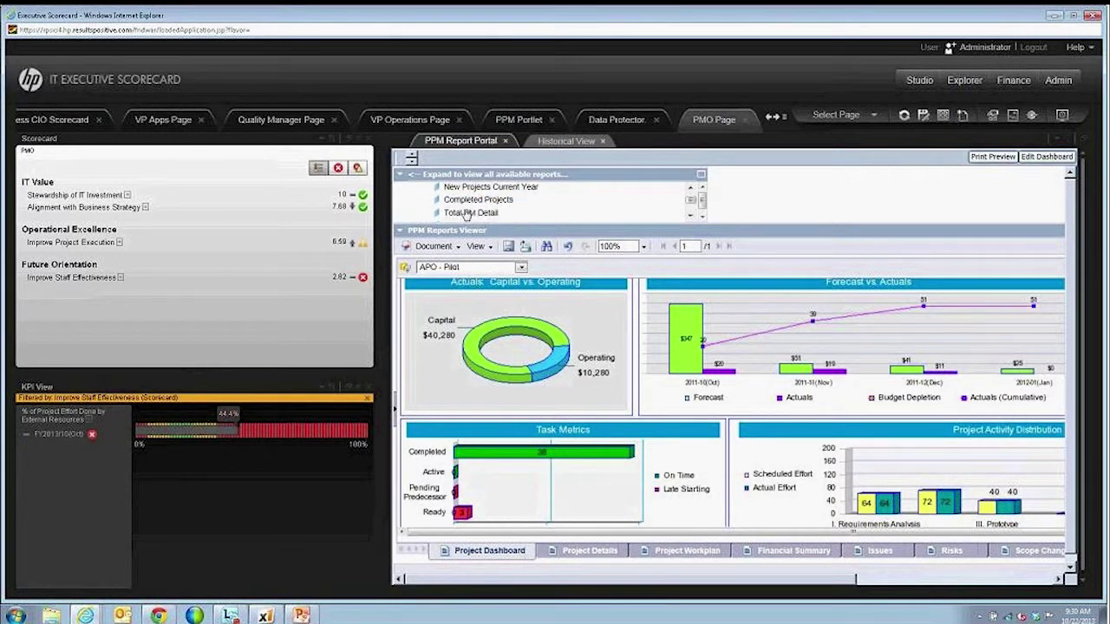
left_click(474, 201)
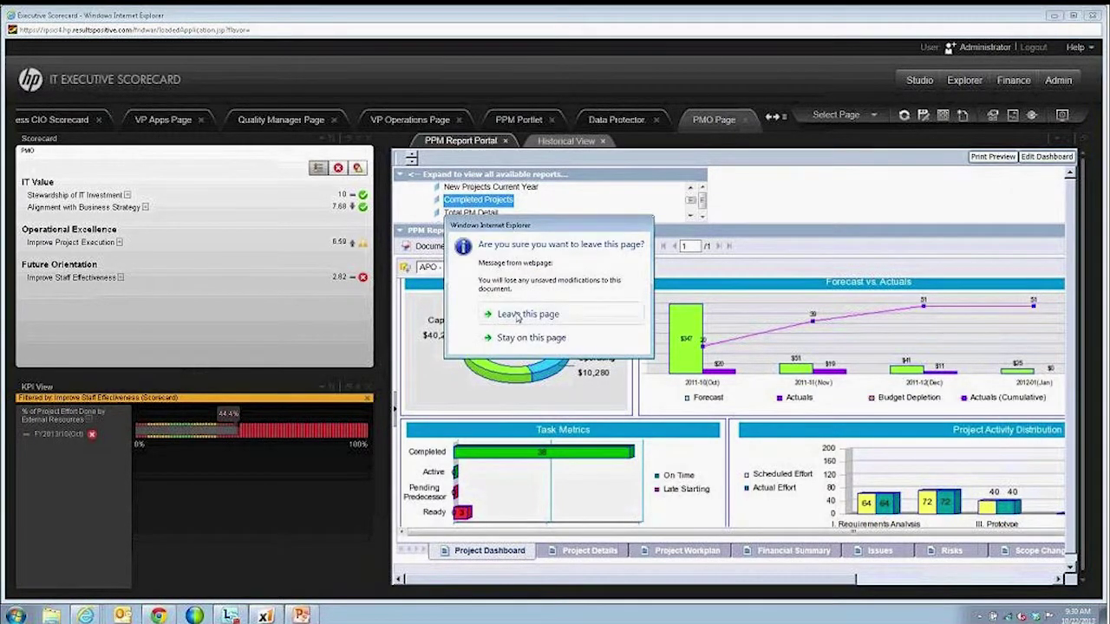
left_click(528, 314)
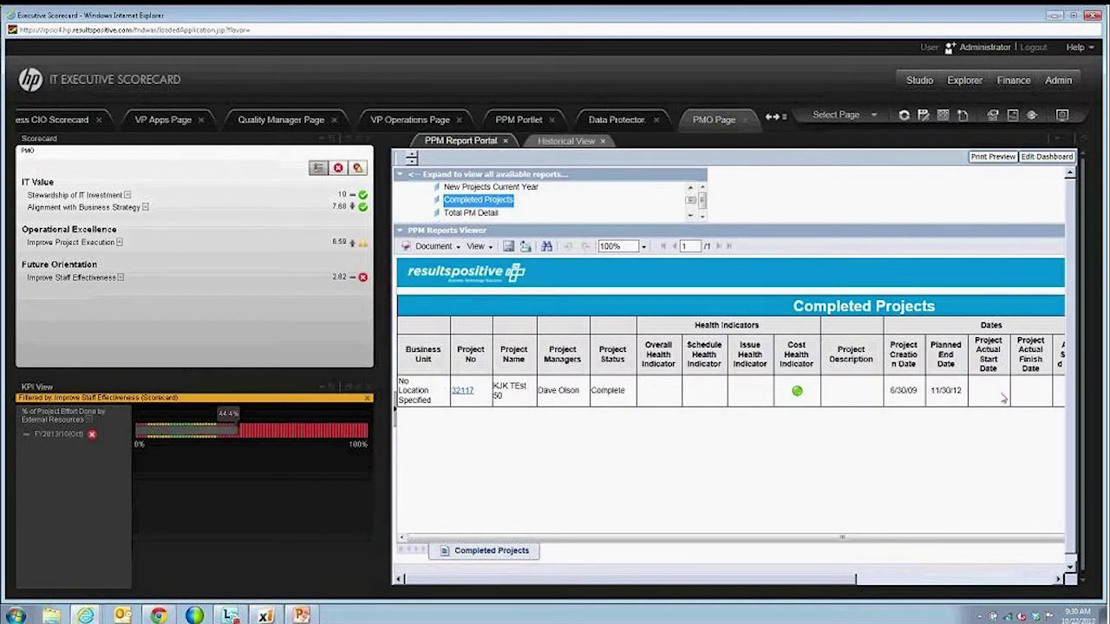
left_click_drag(685, 537, 663, 525)
On the VP Apps Page, filter the KPI View by Increase Automation Adoption and view the % of Automated Tests breakdown by project.
left_click(181, 124)
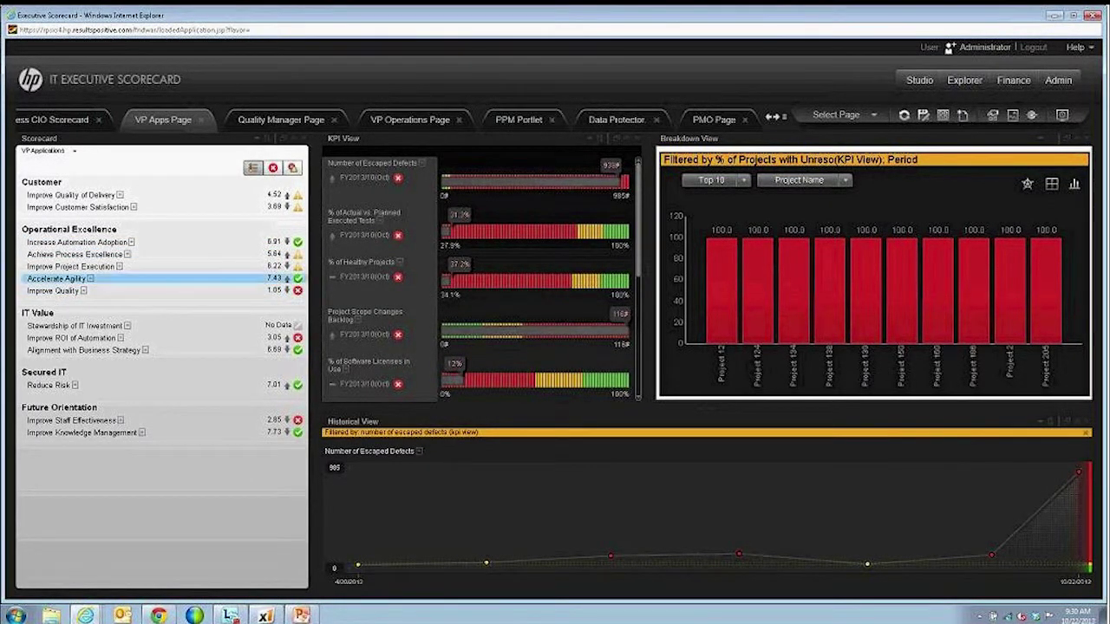
left_click(87, 246)
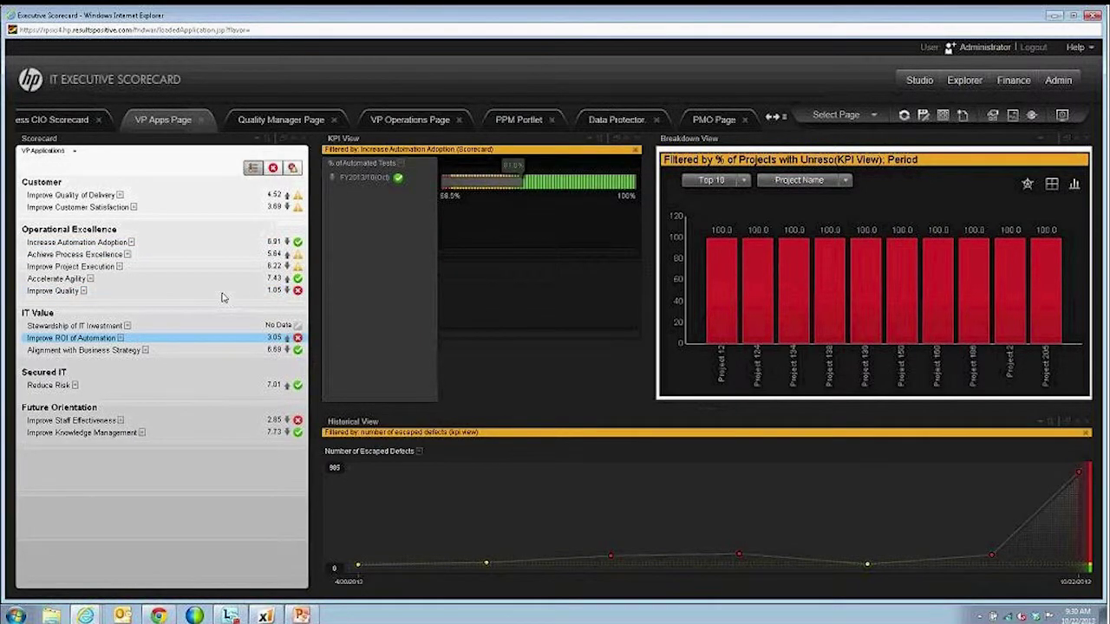
left_click(350, 169)
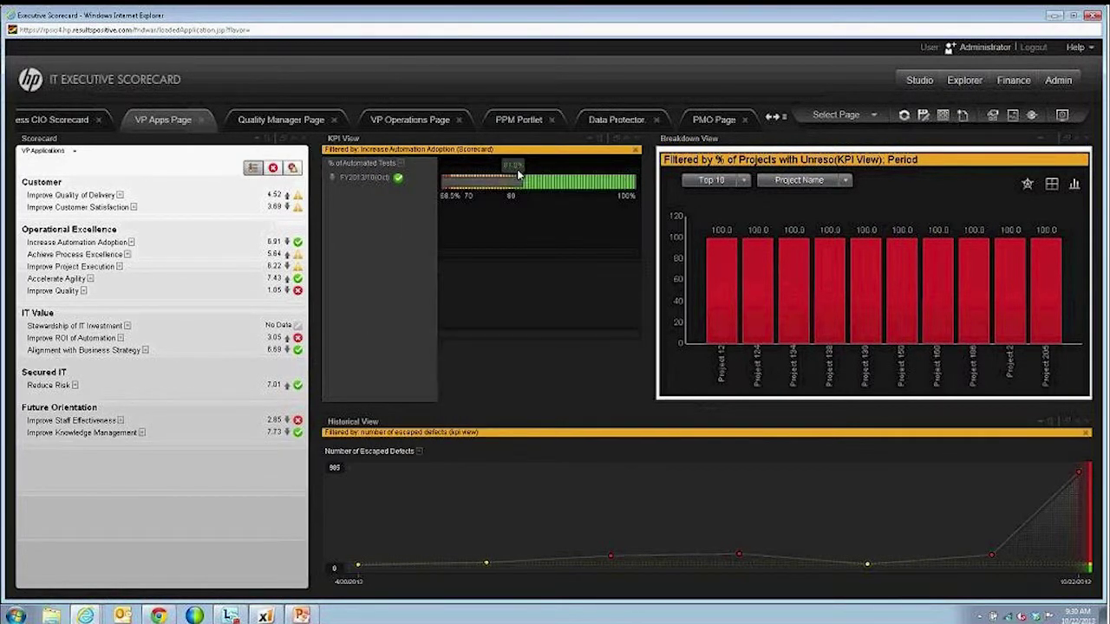
left_click(370, 165)
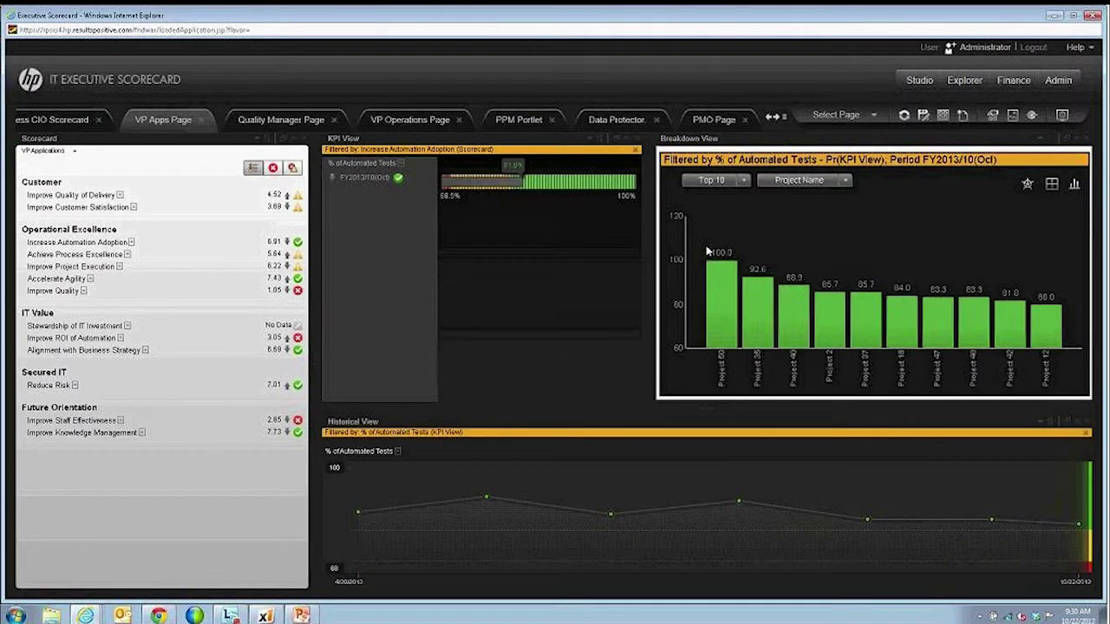
mouse_move(766, 319)
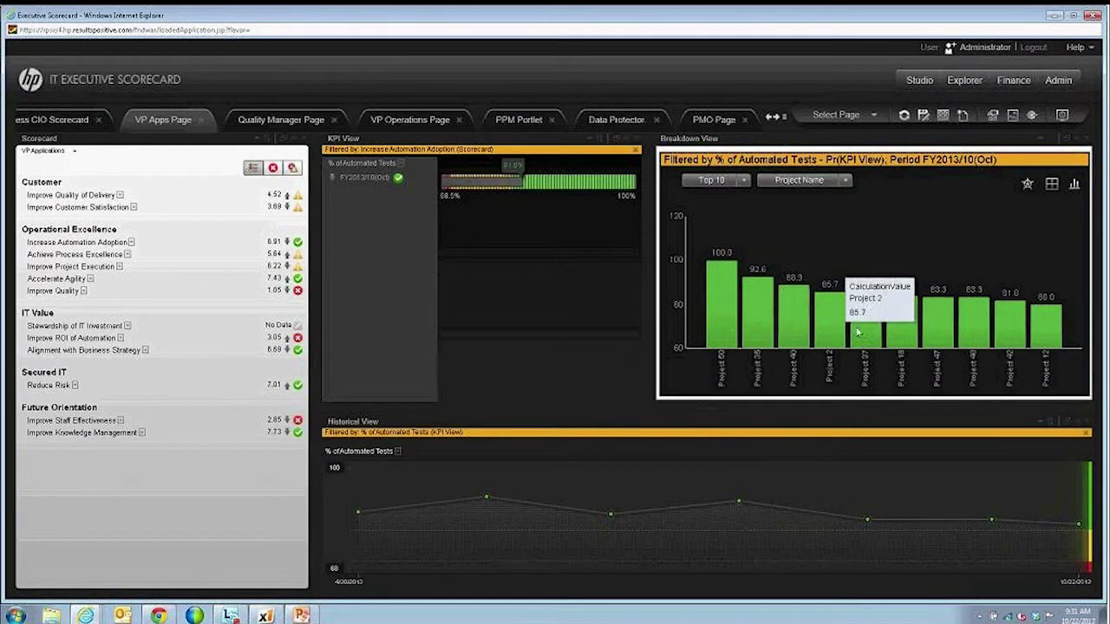
mouse_move(1056, 332)
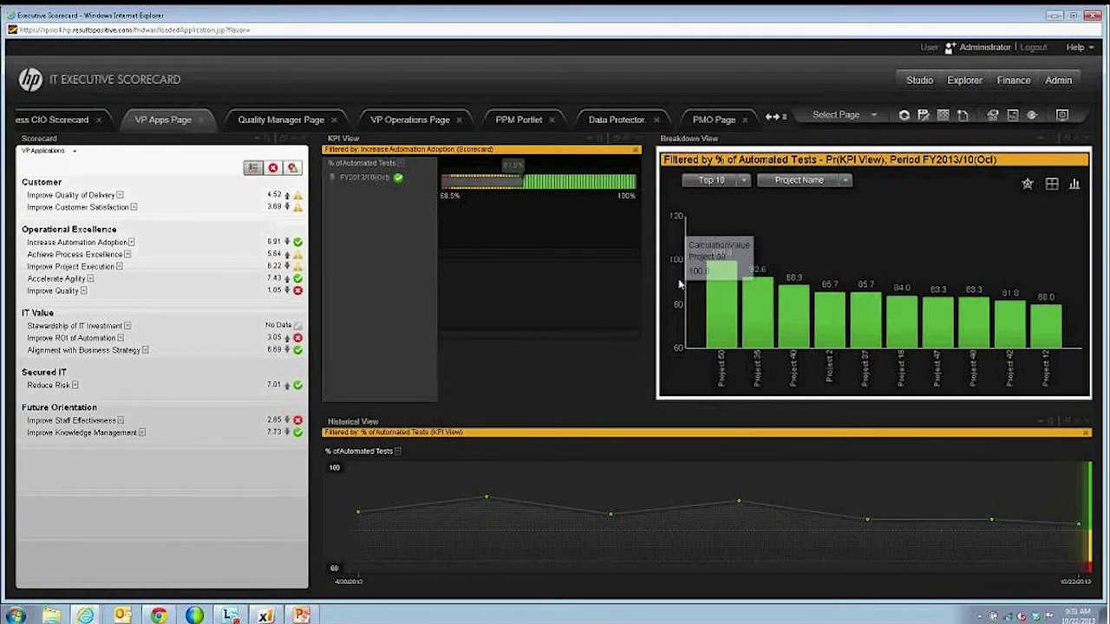
Check the dimension and ranking options of the % of Automated Tests breakdown, keeping Project Name and Top 10.
left_click(845, 181)
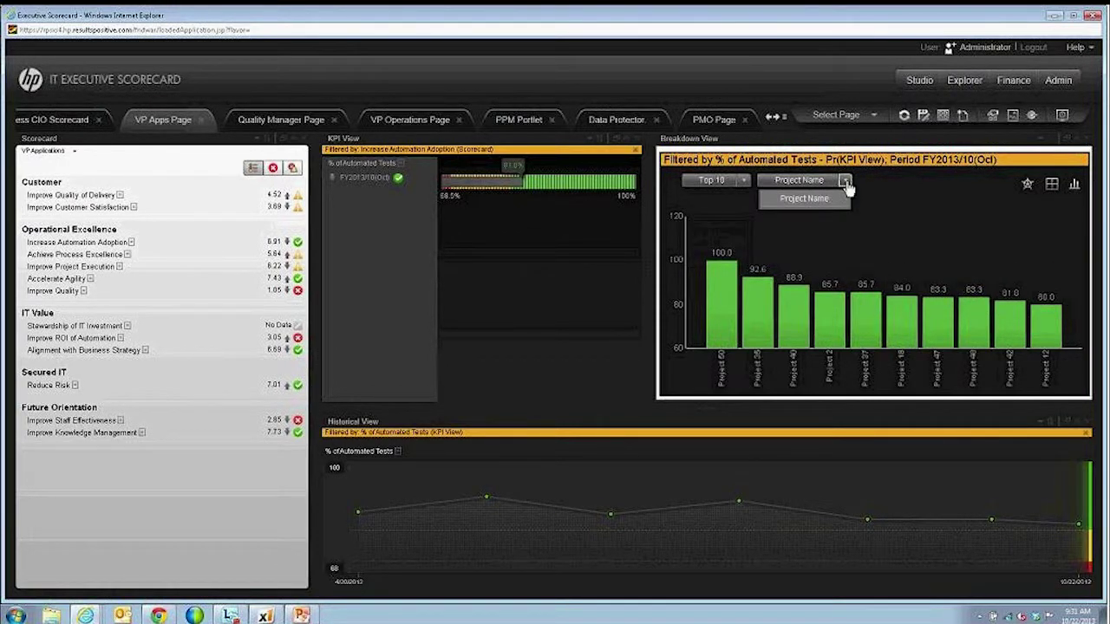
left_click(846, 182)
left_click(743, 181)
left_click(700, 183)
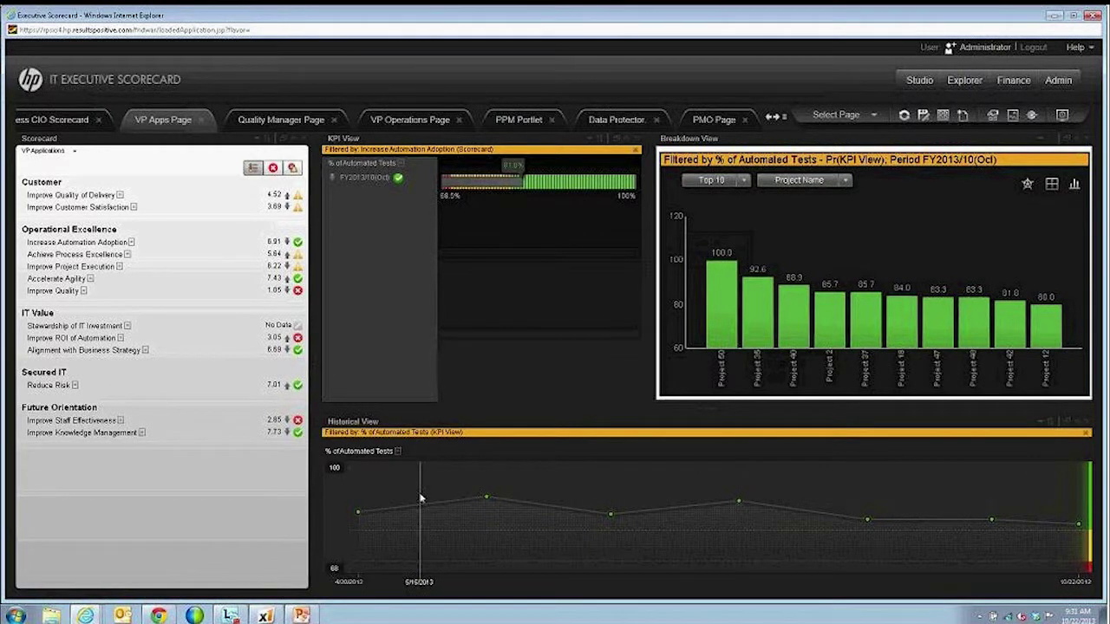
View the histories of % of Reviewed Requirements and % of Requirements Traced to Tests on the Quality Manager Page, and open the VP Operations Page.
left_click(273, 124)
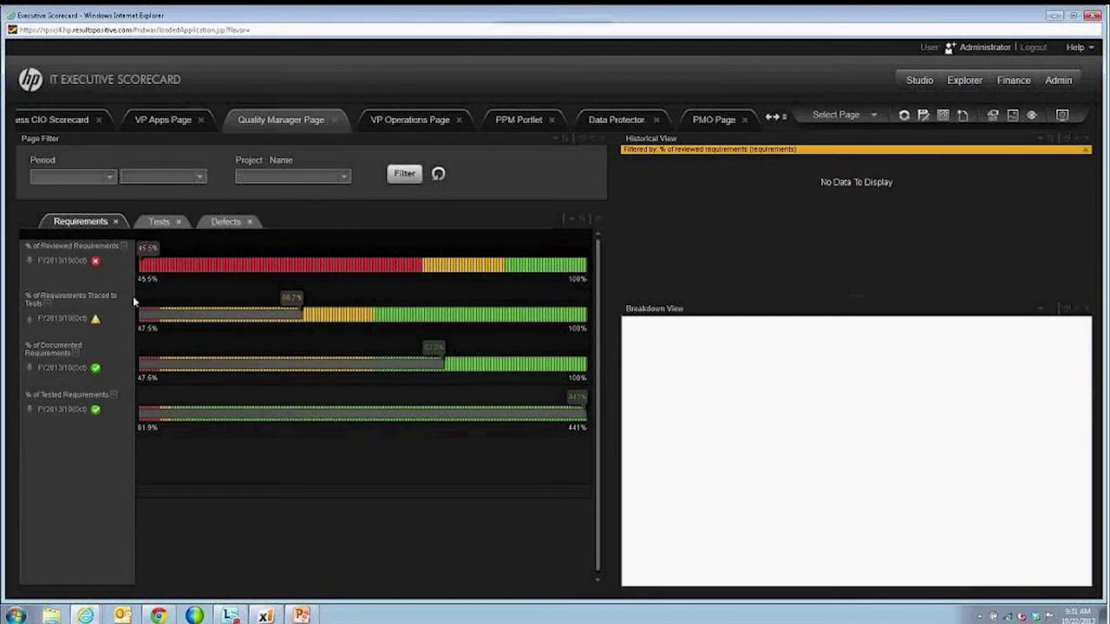
left_click(68, 254)
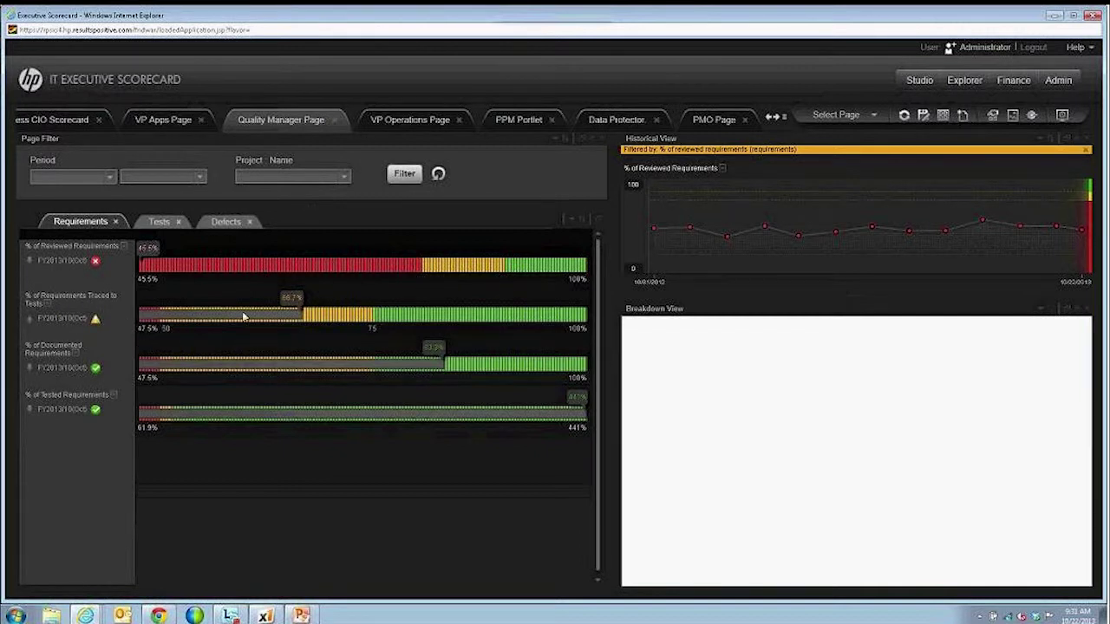
left_click(64, 300)
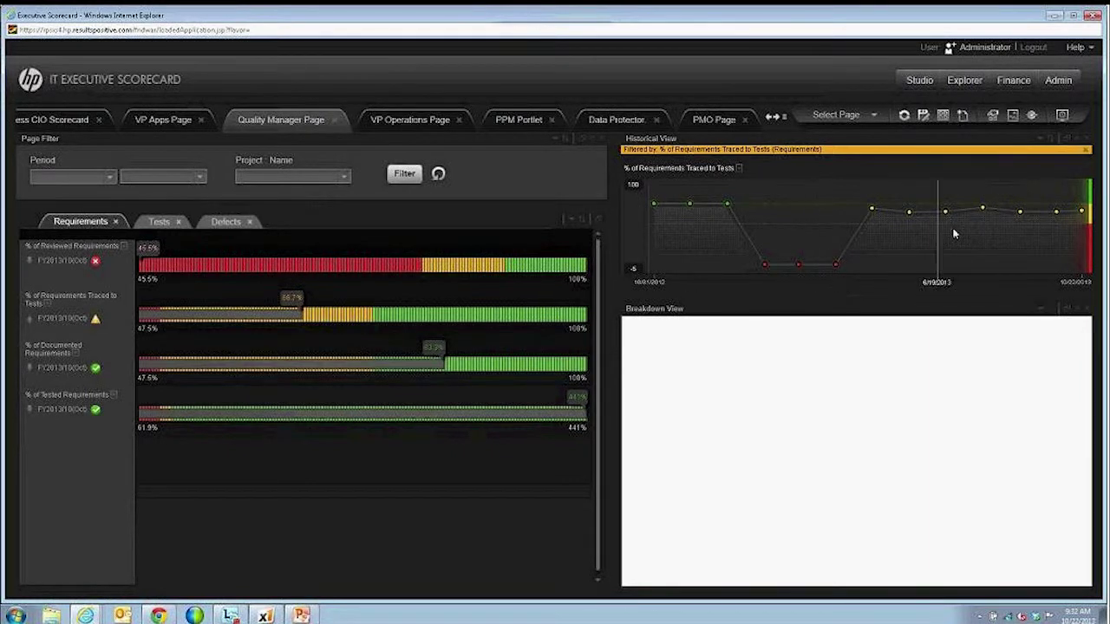
left_click(425, 123)
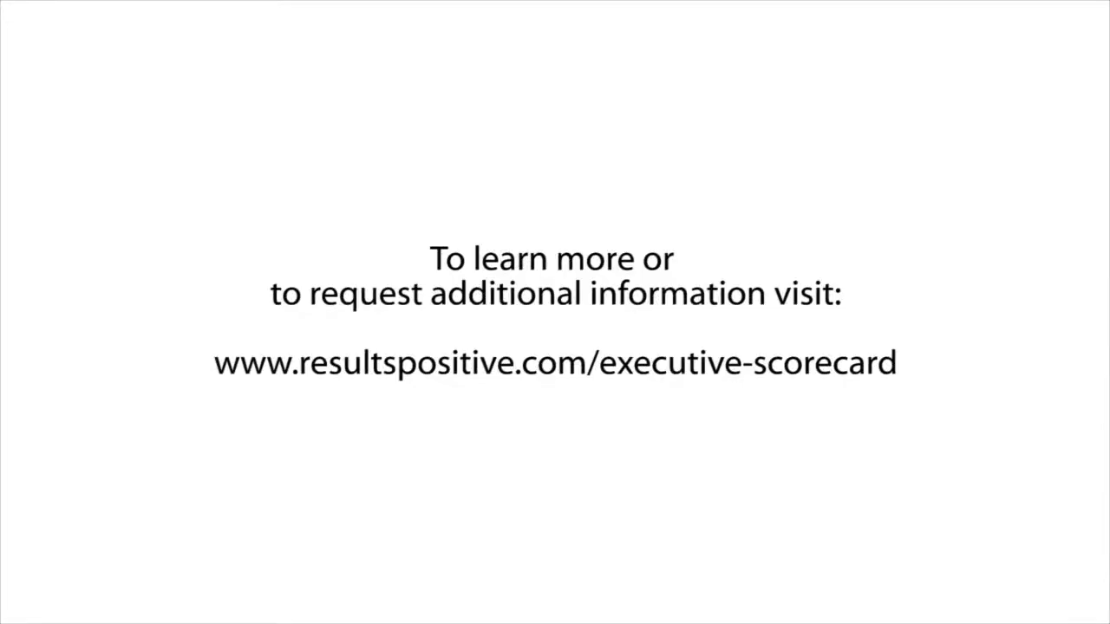